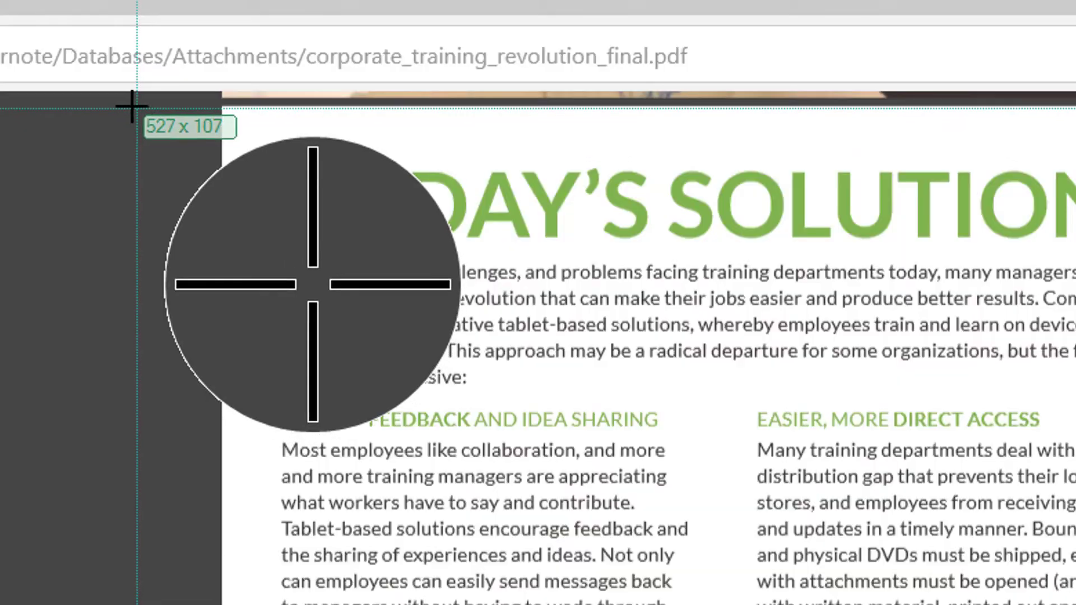
Capture a region over the training PDF page and send it to the image editor.
{"action": "mouse_move", "coordinate": [89, 107]}
{"action": "left_mouse_down"}
{"action": "mouse_move", "coordinate": [755, 380]}
{"action": "mouse_move", "coordinate": [636, 591]}
{"action": "mouse_move", "coordinate": [511, 462]}
{"action": "left_mouse_up"}
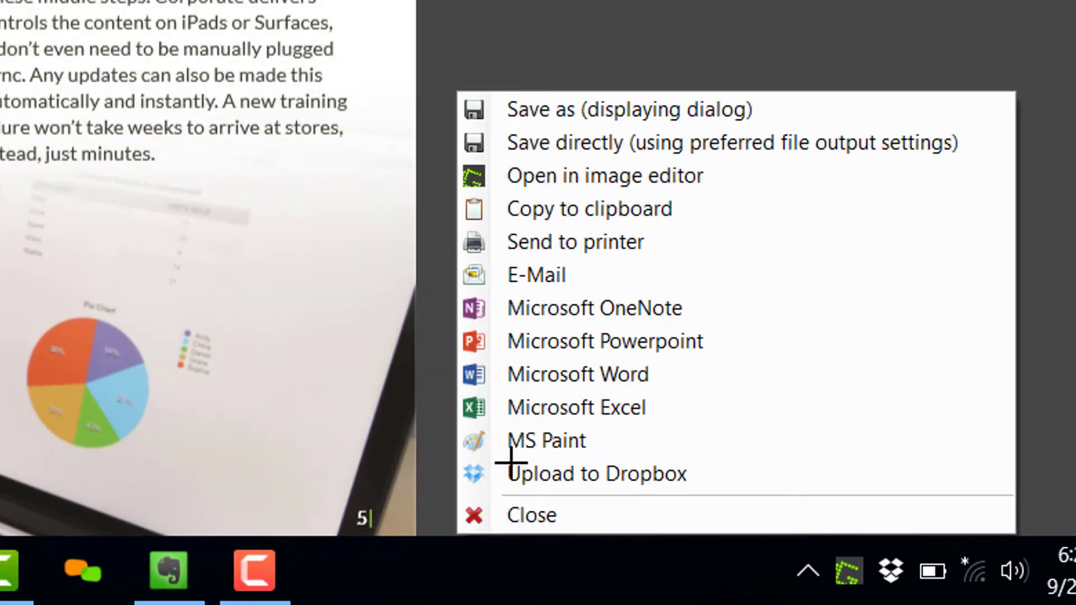
{"action": "left_click", "coordinate": [684, 180]}
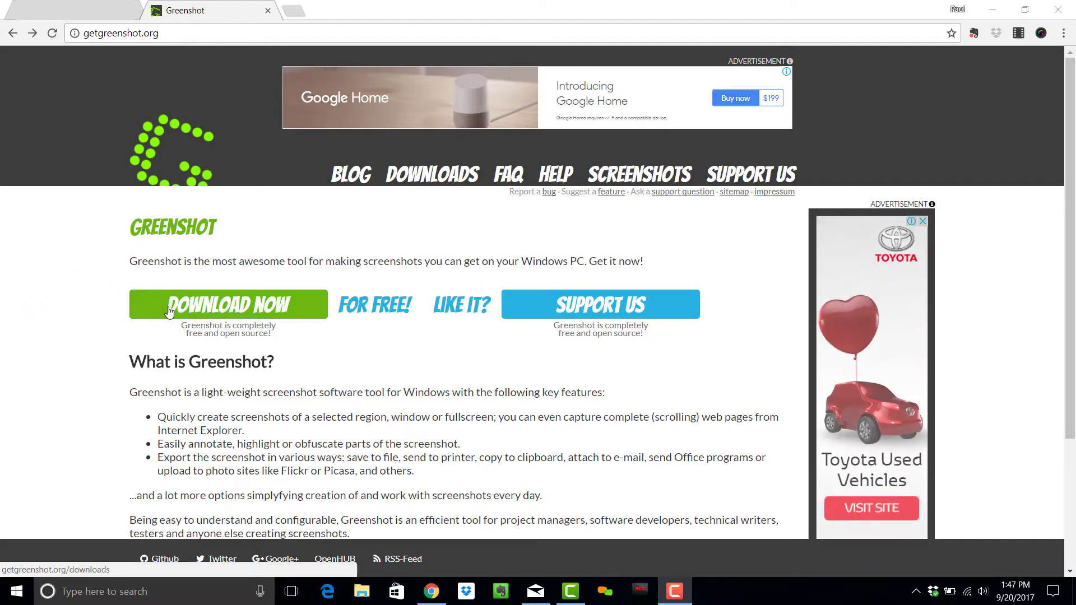
Download the latest stable Greenshot installer from getgreenshot.org.
{"action": "left_click", "coordinate": [152, 303]}
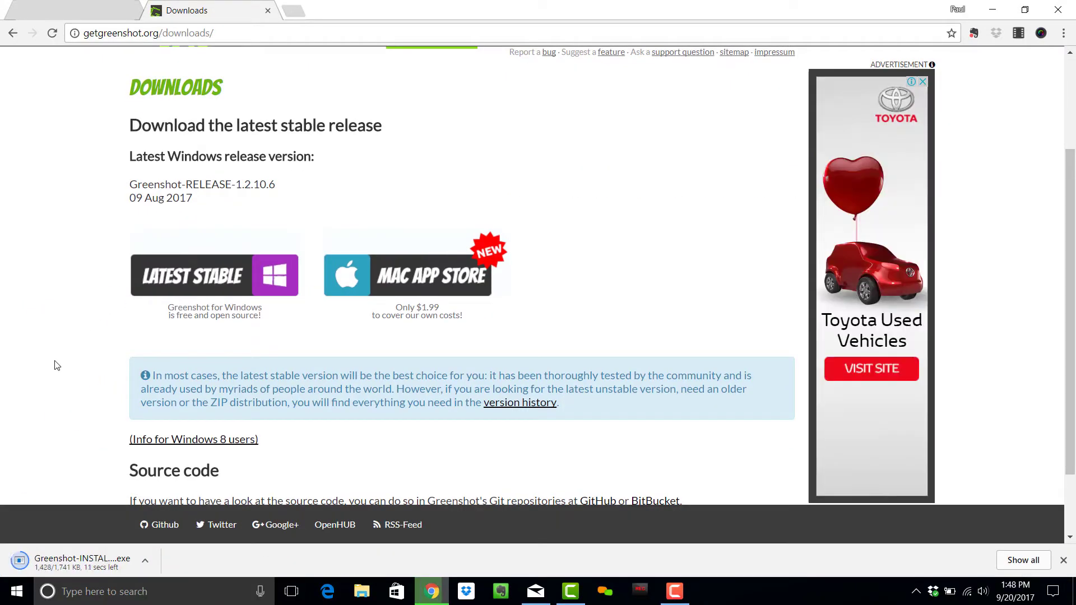
Install Greenshot in English, accepting the license and keeping the default Program Files\Greenshot folder.
{"action": "left_click", "coordinate": [94, 559]}
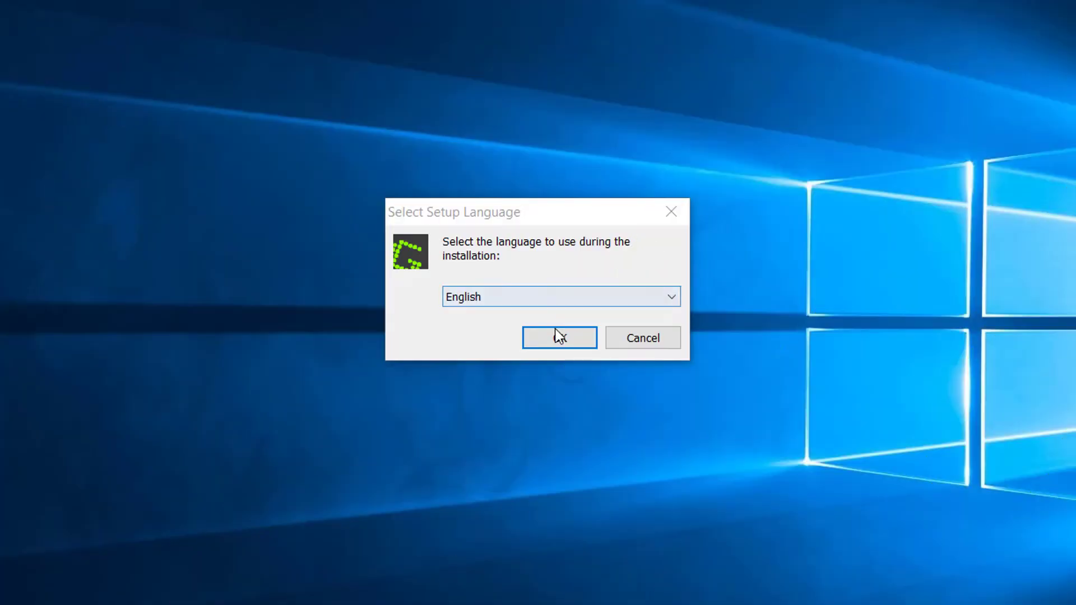
{"action": "left_click", "coordinate": [555, 336]}
{"action": "left_click", "coordinate": [332, 398]}
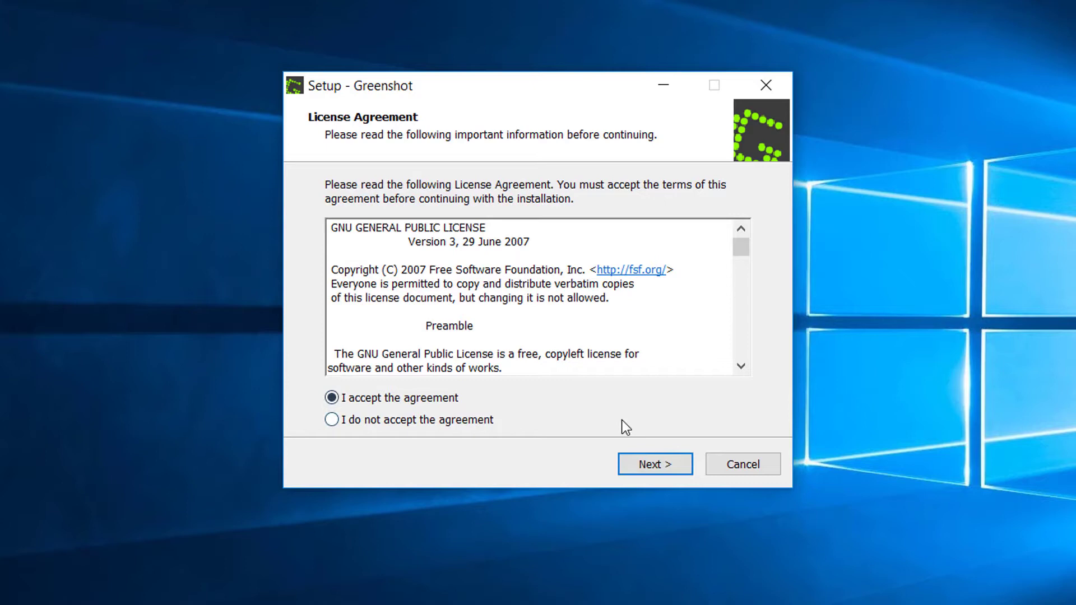
{"action": "left_click", "coordinate": [649, 466]}
{"action": "left_click", "coordinate": [648, 465]}
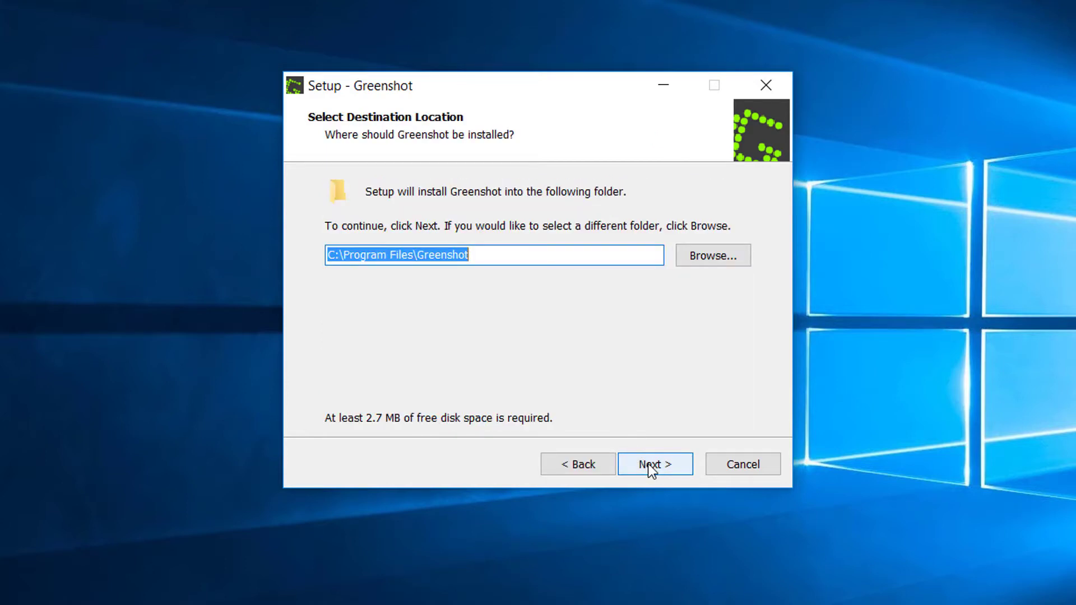
{"action": "left_click", "coordinate": [648, 464]}
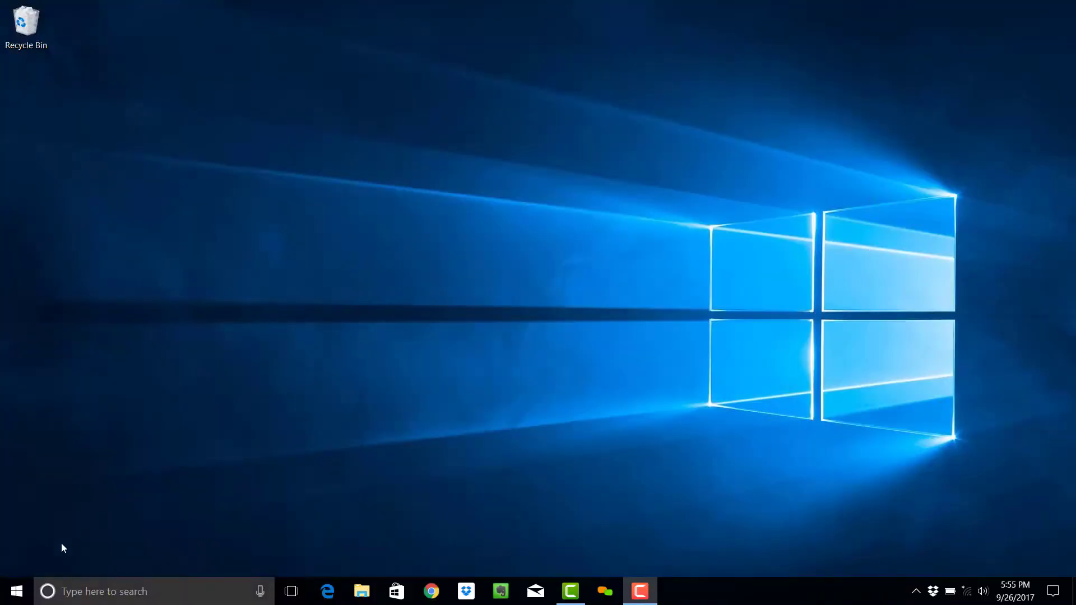
Launch Greenshot from Start and reach its Preferences via the tray icon menu.
{"action": "left_click", "coordinate": [17, 591]}
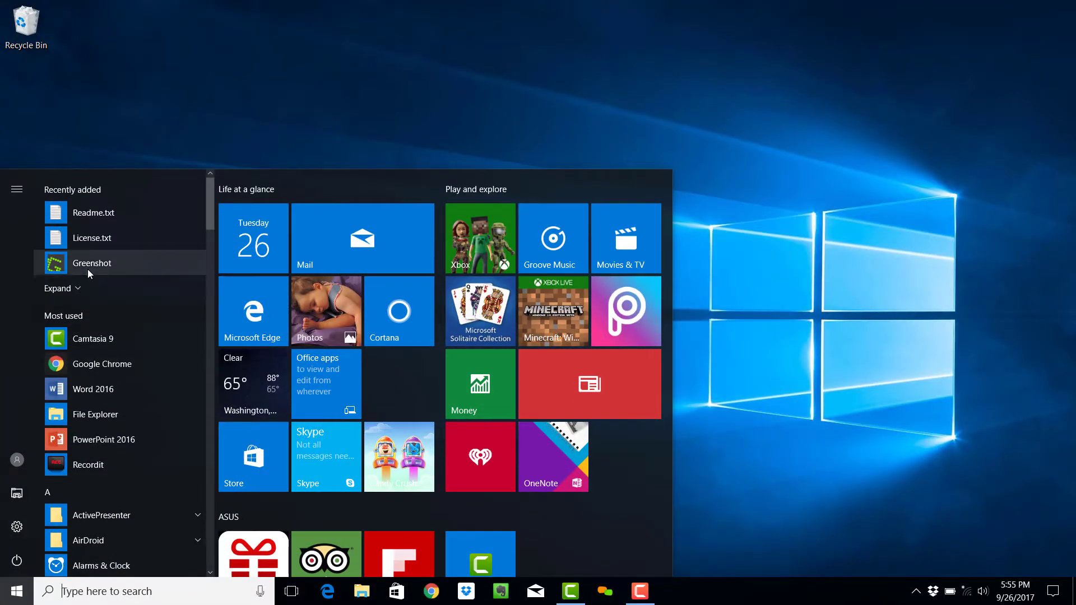
{"action": "left_click", "coordinate": [88, 272]}
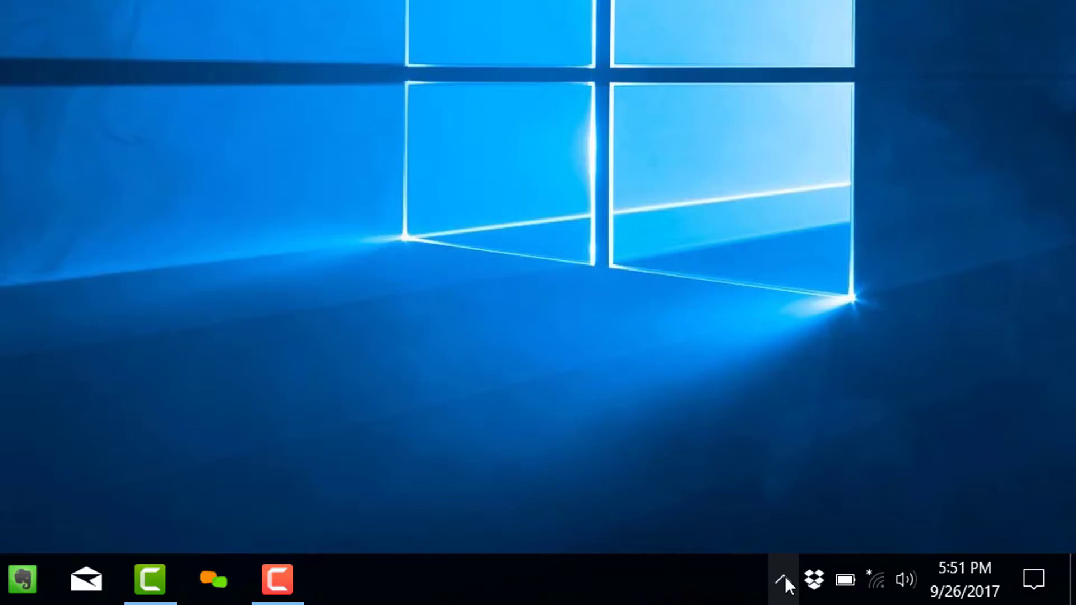
{"action": "left_click", "coordinate": [783, 580]}
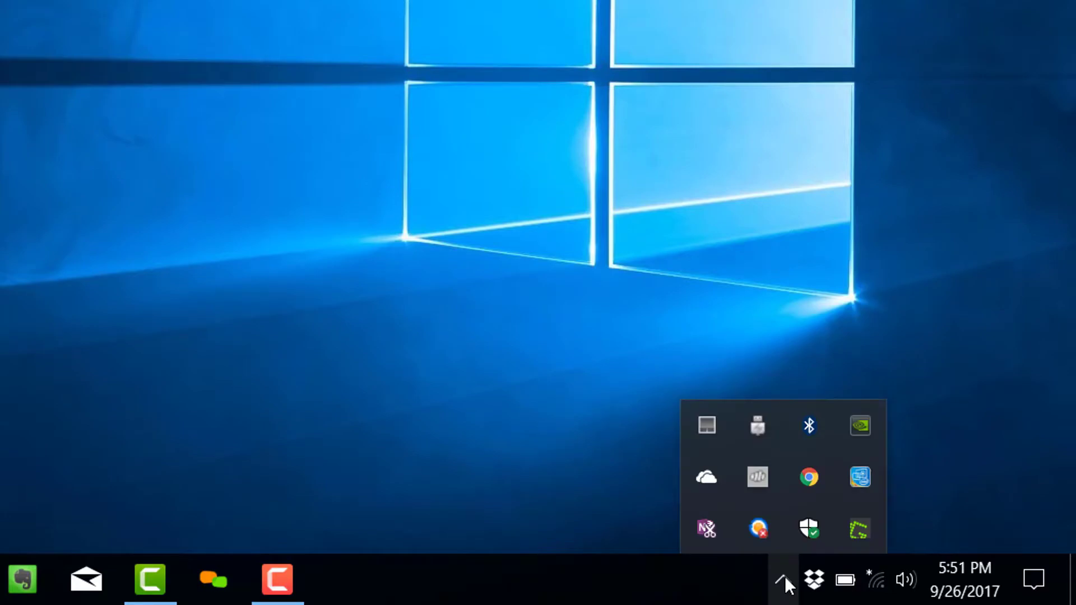
{"action": "right_click", "coordinate": [853, 533]}
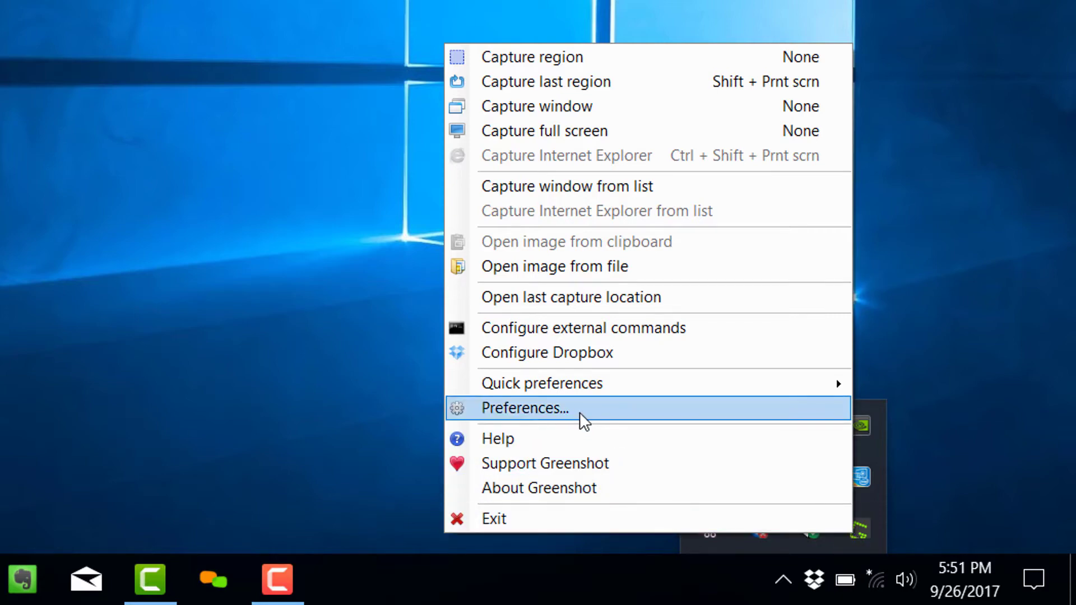
{"action": "left_click", "coordinate": [525, 407]}
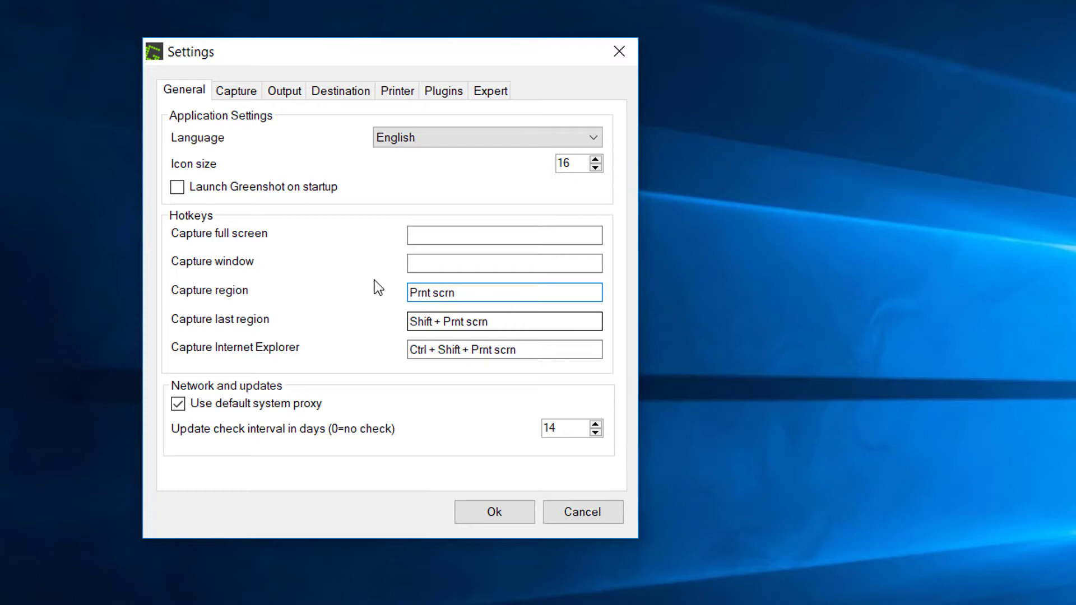
Review the Capture and Output settings, keeping png as the image format.
{"action": "left_click", "coordinate": [236, 91]}
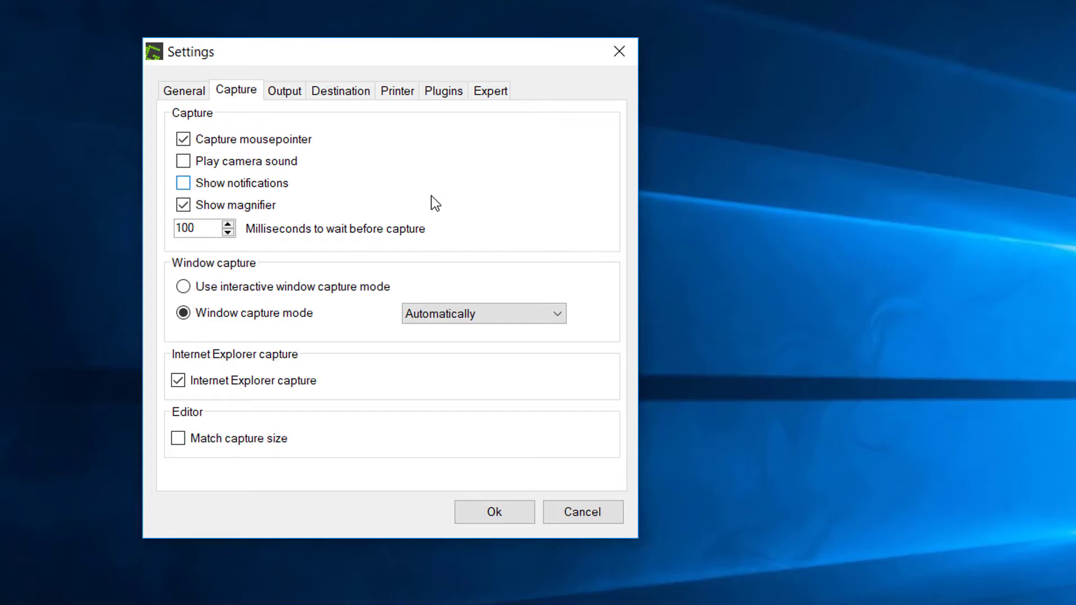
{"action": "left_click", "coordinate": [294, 92]}
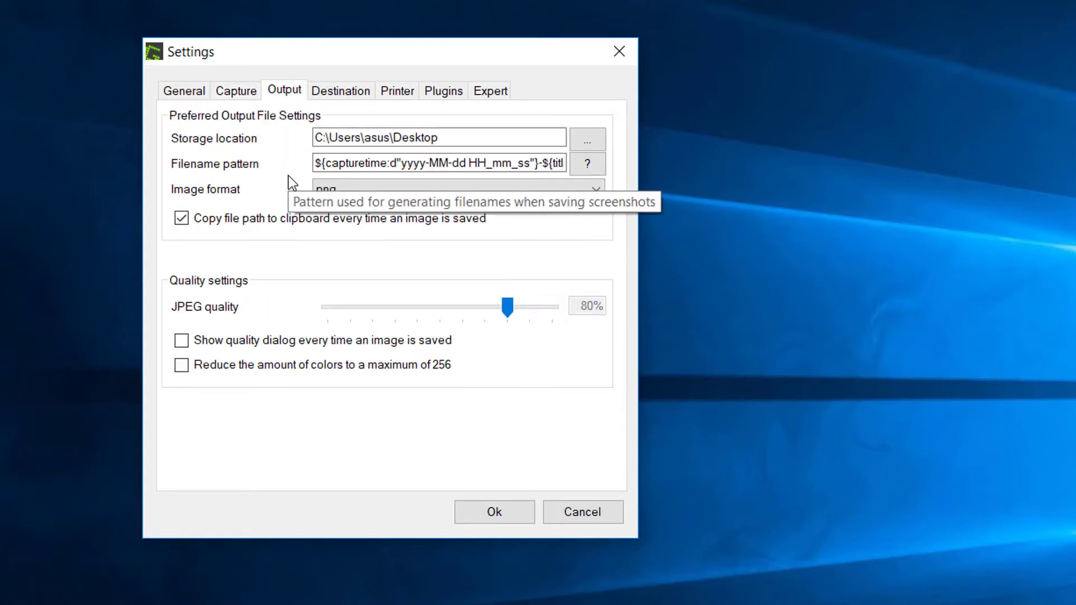
{"action": "left_click", "coordinate": [596, 190]}
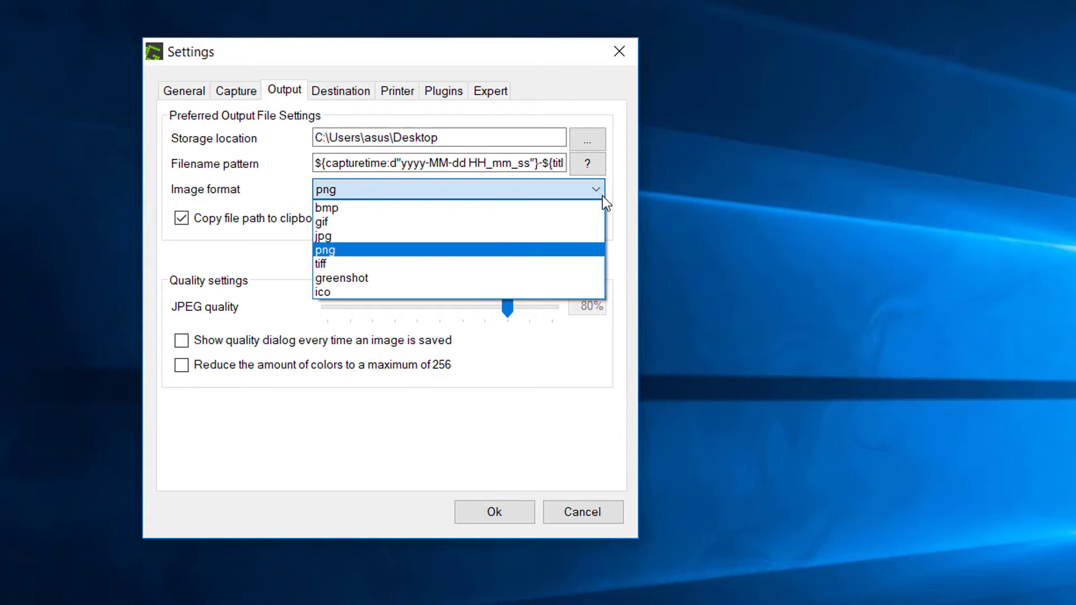
{"action": "left_click", "coordinate": [623, 229]}
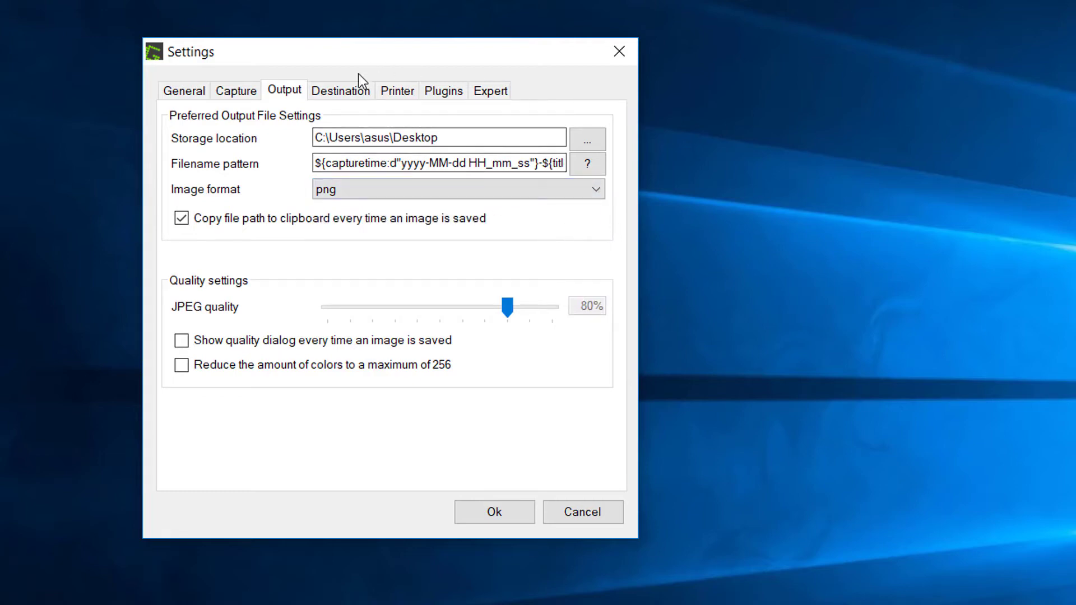
Review the Destination, Printer, Plugins and Expert settings and return to General.
{"action": "left_click", "coordinate": [341, 90]}
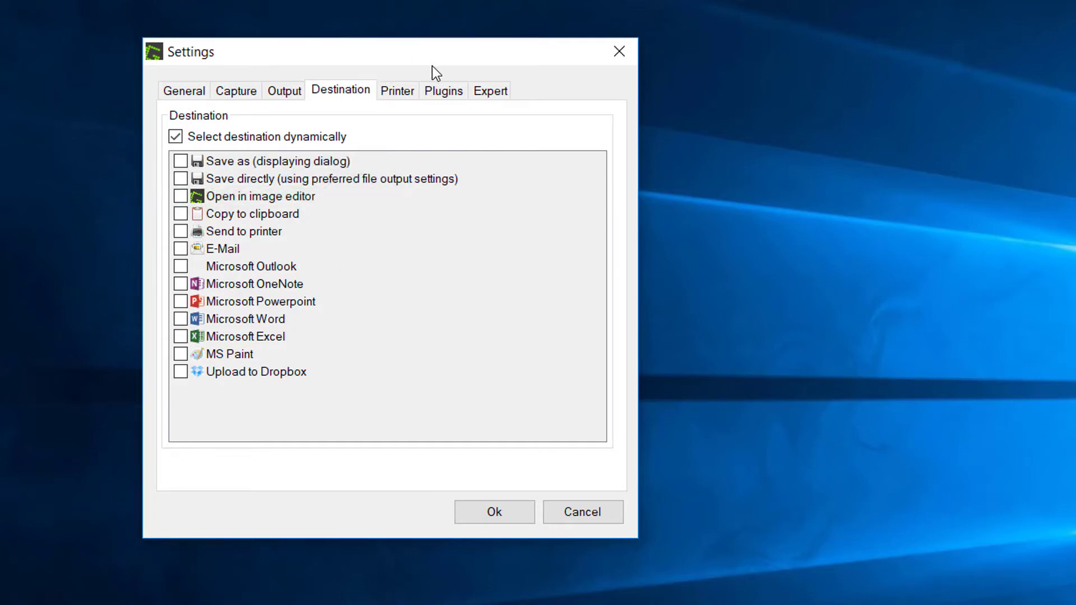
{"action": "left_click", "coordinate": [393, 93]}
{"action": "left_click", "coordinate": [442, 91]}
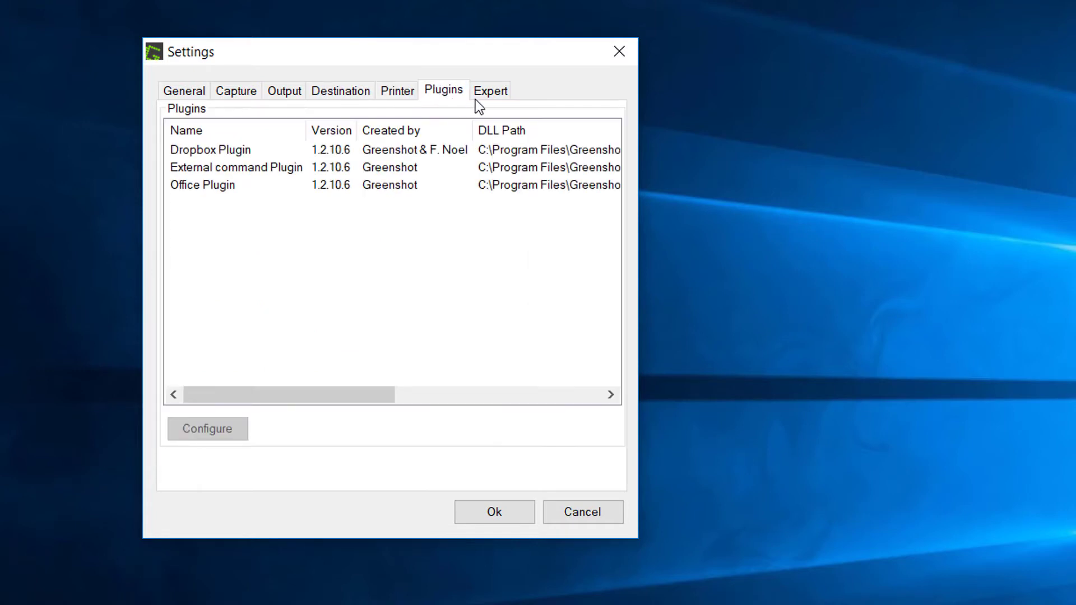
{"action": "left_click", "coordinate": [491, 93]}
{"action": "left_click", "coordinate": [184, 90]}
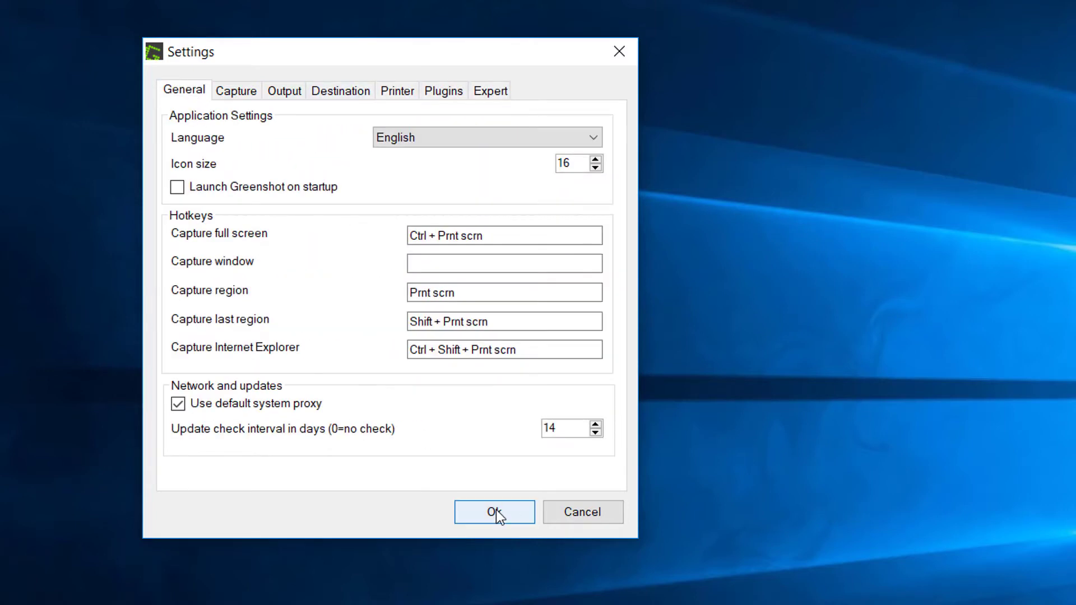
{"action": "scroll", "coordinate": [745, 380], "scroll_direction": "up", "scroll_amount": 5}
{"action": "scroll", "coordinate": [744, 379], "scroll_direction": "down", "scroll_amount": 3}
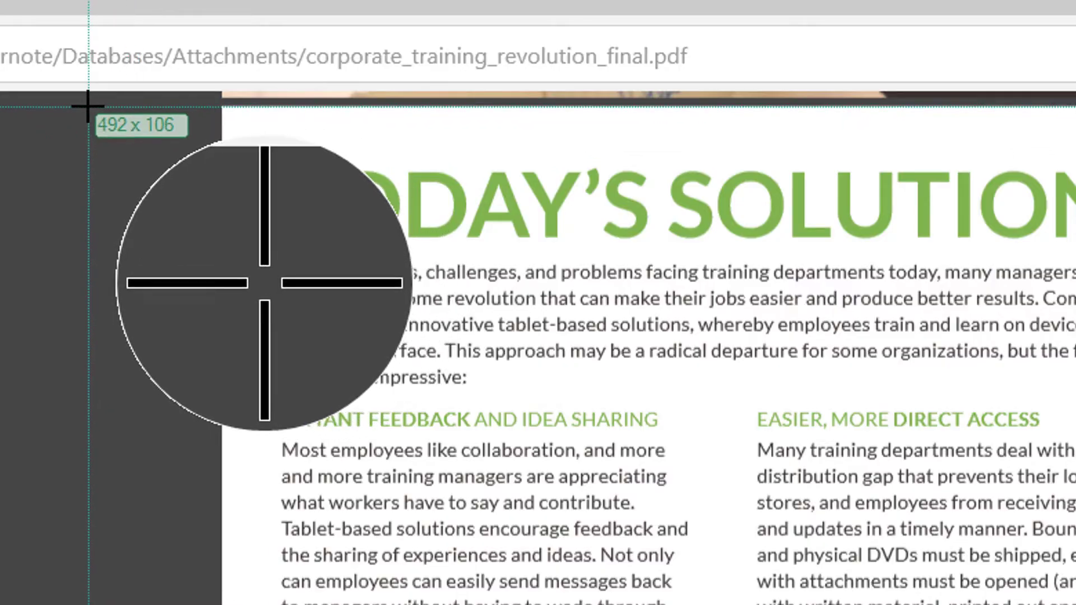
Capture the Today's Solutions page as a region and send it to the image editor.
{"action": "mouse_move", "coordinate": [87, 107]}
{"action": "left_mouse_down"}
{"action": "mouse_move", "coordinate": [942, 578]}
{"action": "mouse_move", "coordinate": [511, 462]}
{"action": "left_mouse_up"}
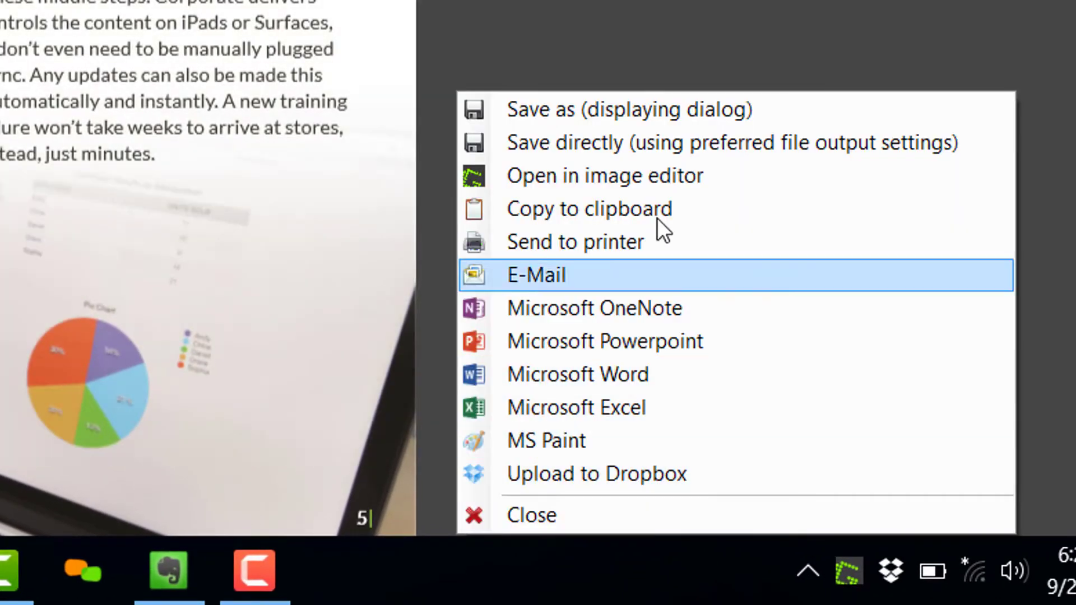
{"action": "left_click", "coordinate": [684, 180]}
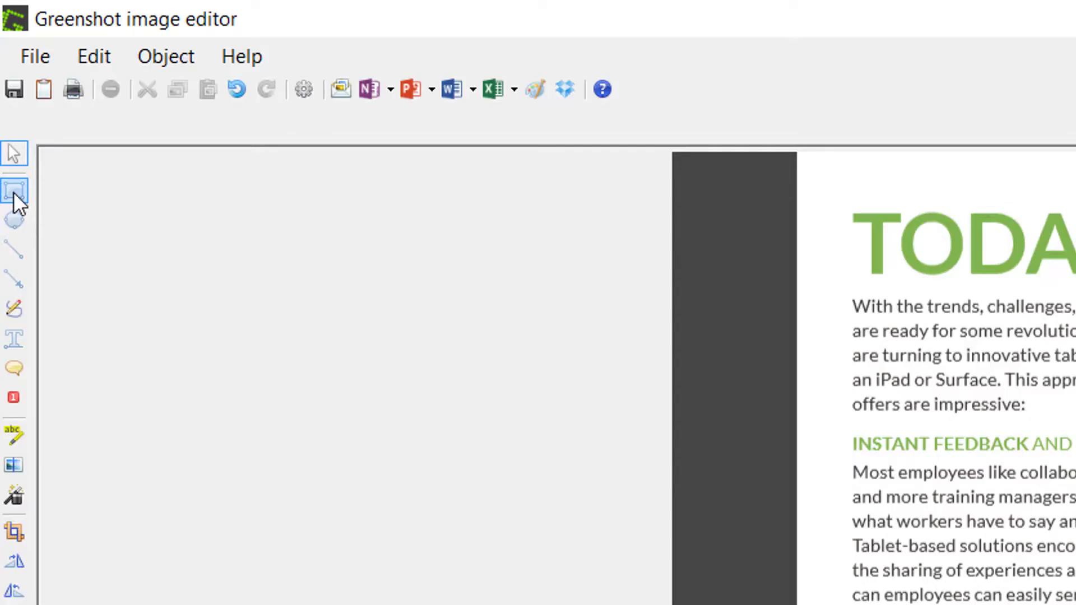
Set the rectangle outline colour to blue for framing the Instant Feedback column.
{"action": "left_click", "coordinate": [13, 191]}
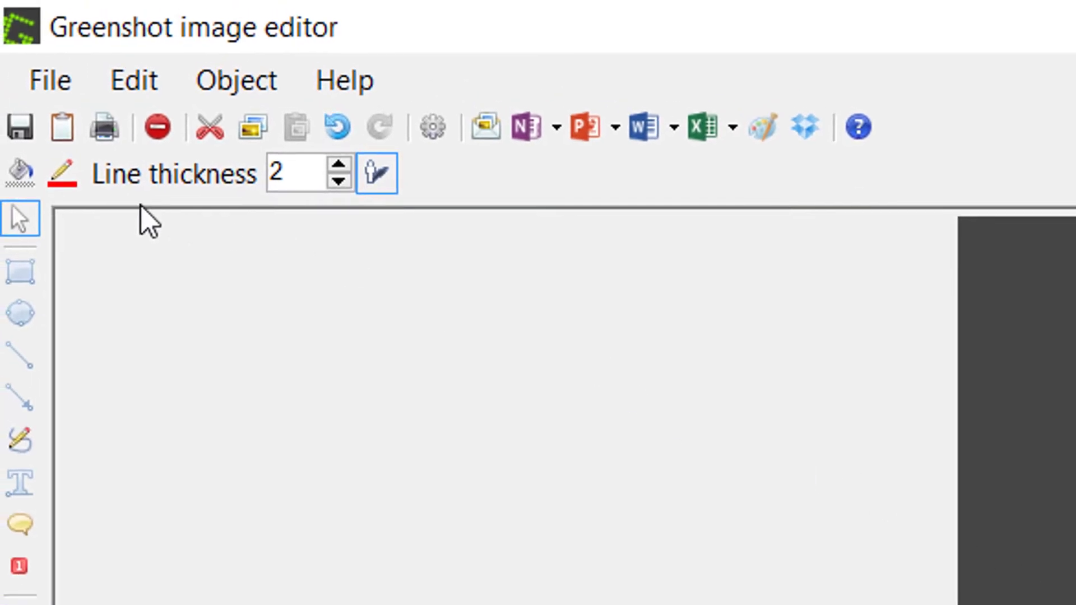
{"action": "left_click", "coordinate": [63, 178]}
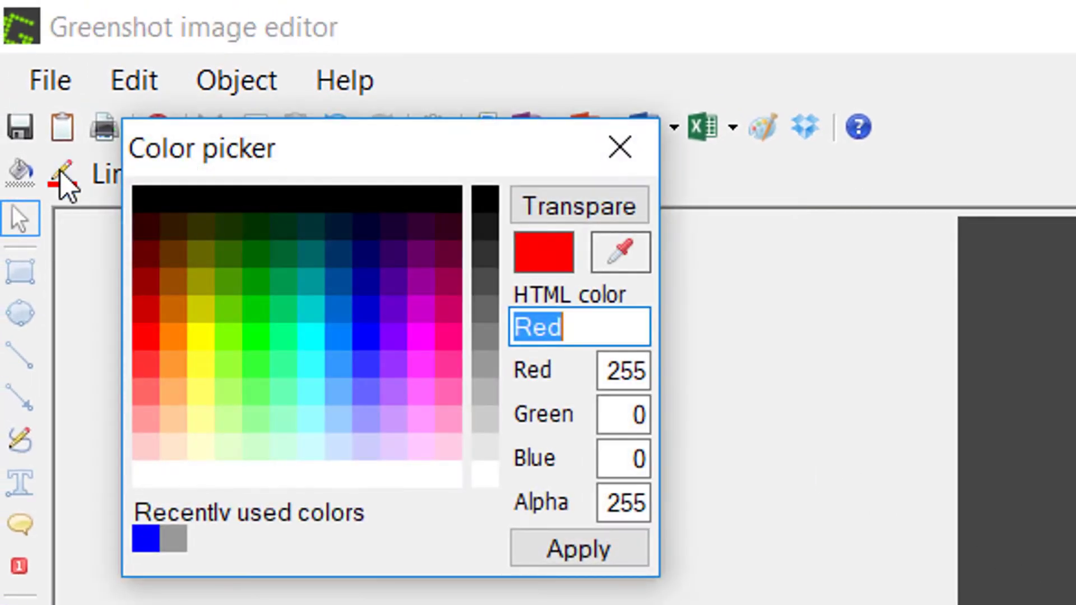
{"action": "left_click", "coordinate": [375, 355]}
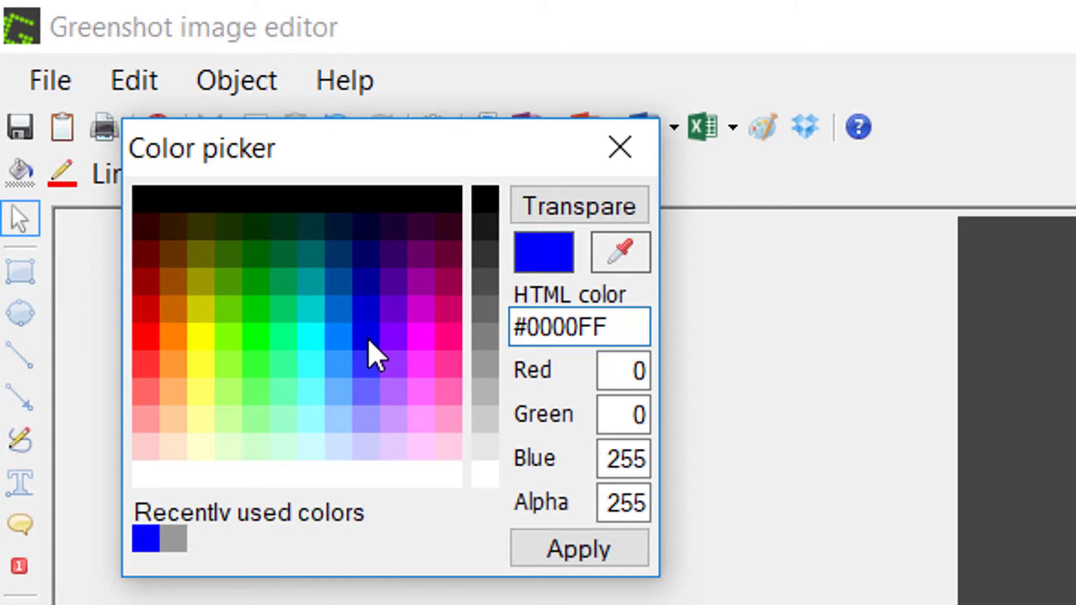
{"action": "left_click", "coordinate": [577, 555]}
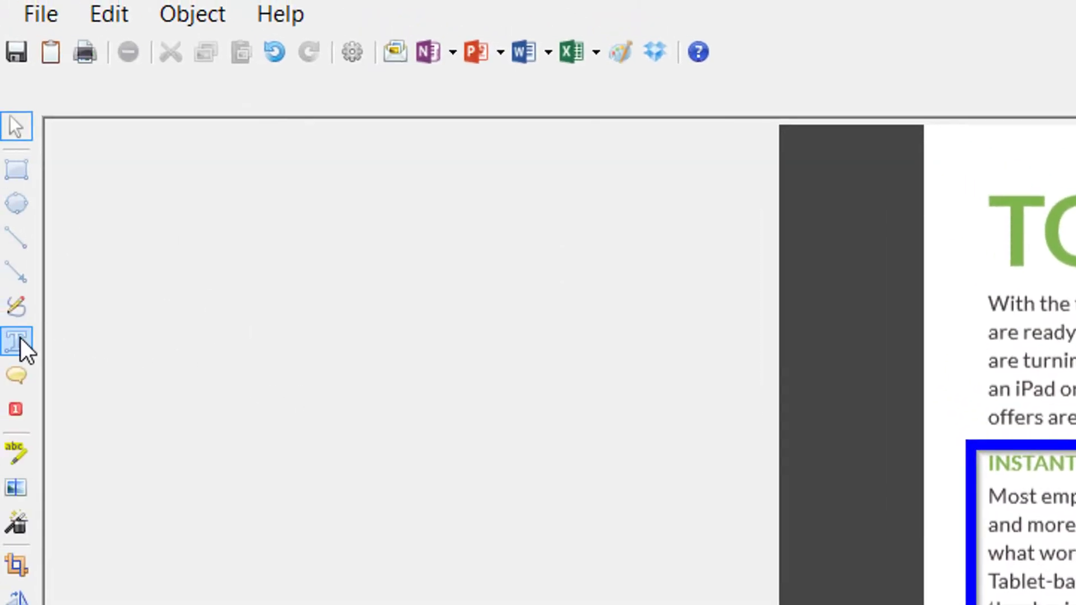
{"action": "left_click", "coordinate": [20, 337]}
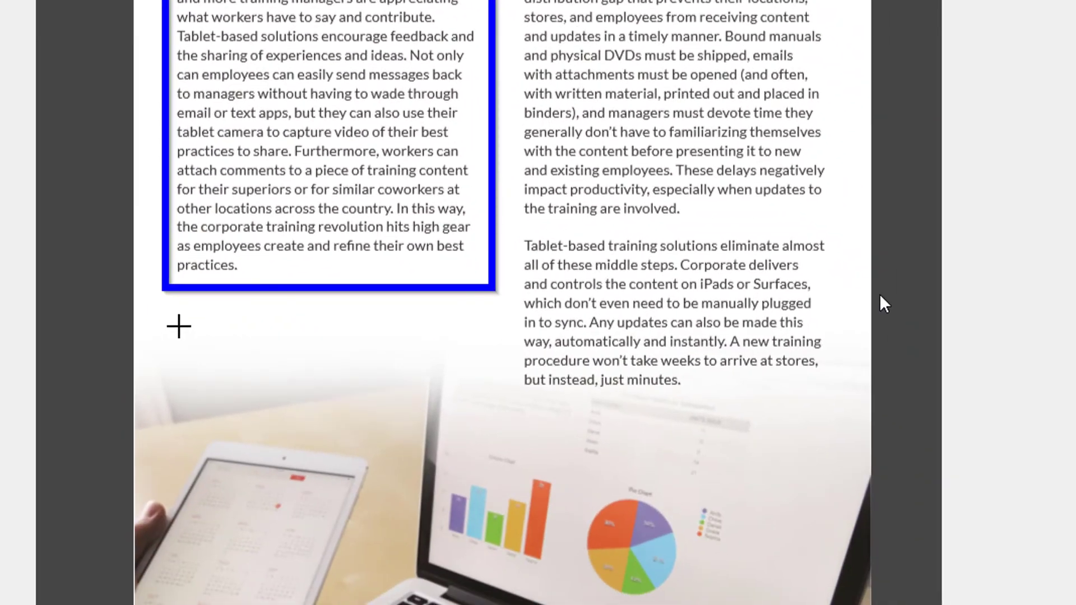
Add a text box below the blue rectangle reading "Check out this section".
{"action": "left_click_drag", "start_coordinate": [164, 325], "coordinate": [498, 454]}
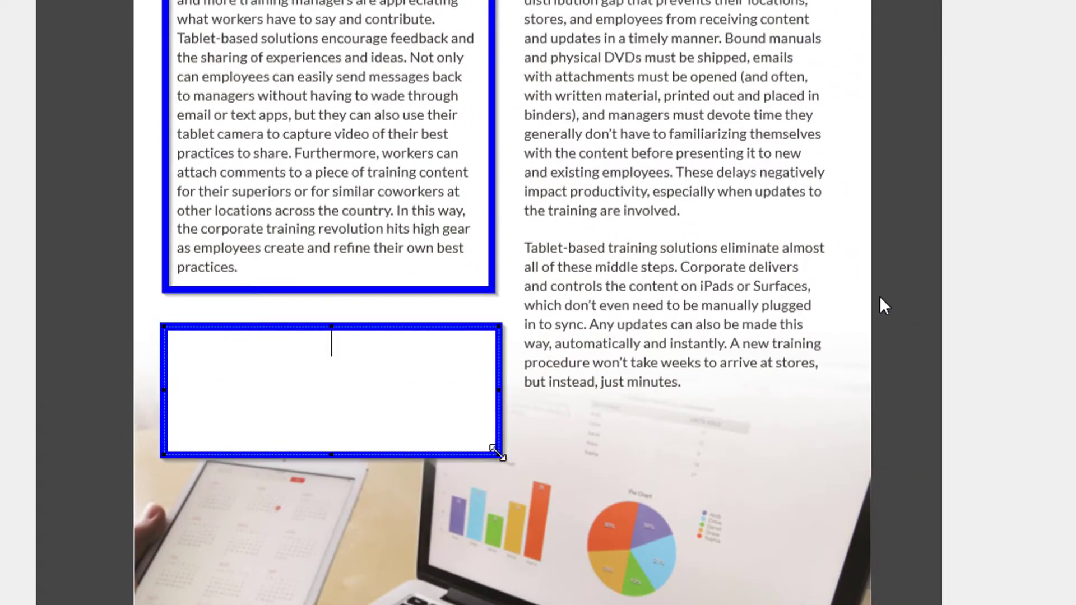
{"action": "type", "text": "Checj"}
{"action": "key", "text": "BackSpace"}
{"action": "key", "text": "BackSpace"}
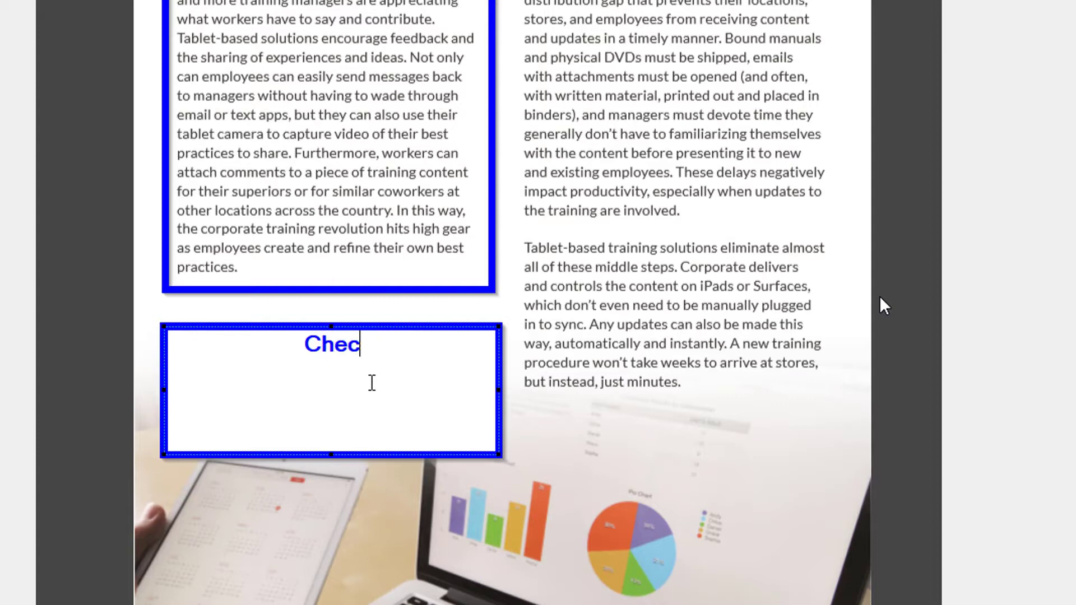
{"action": "type", "text": "k out this section"}
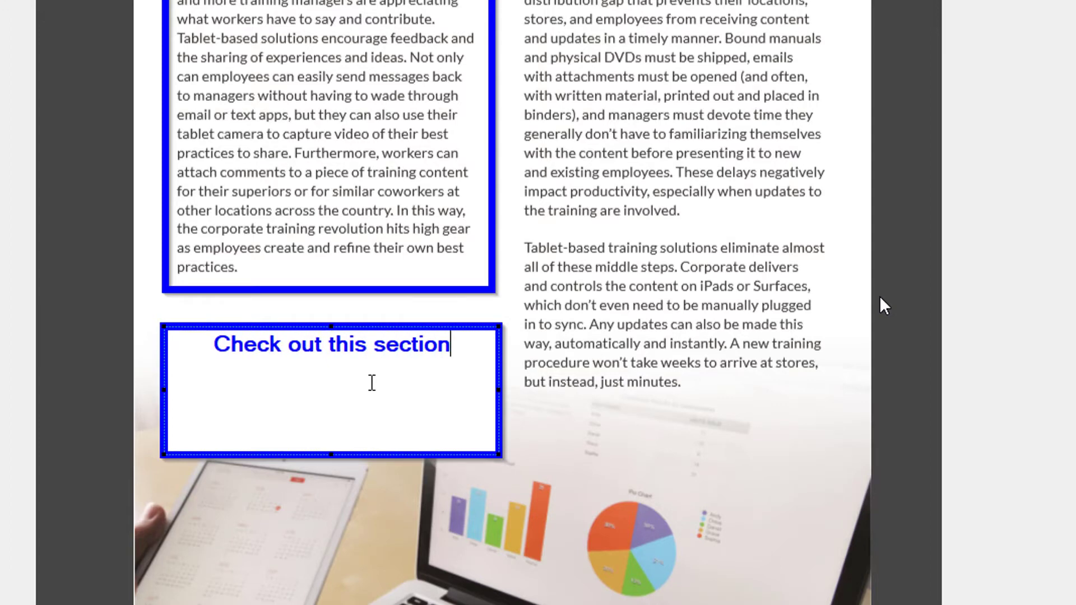
{"action": "key", "text": "Escape"}
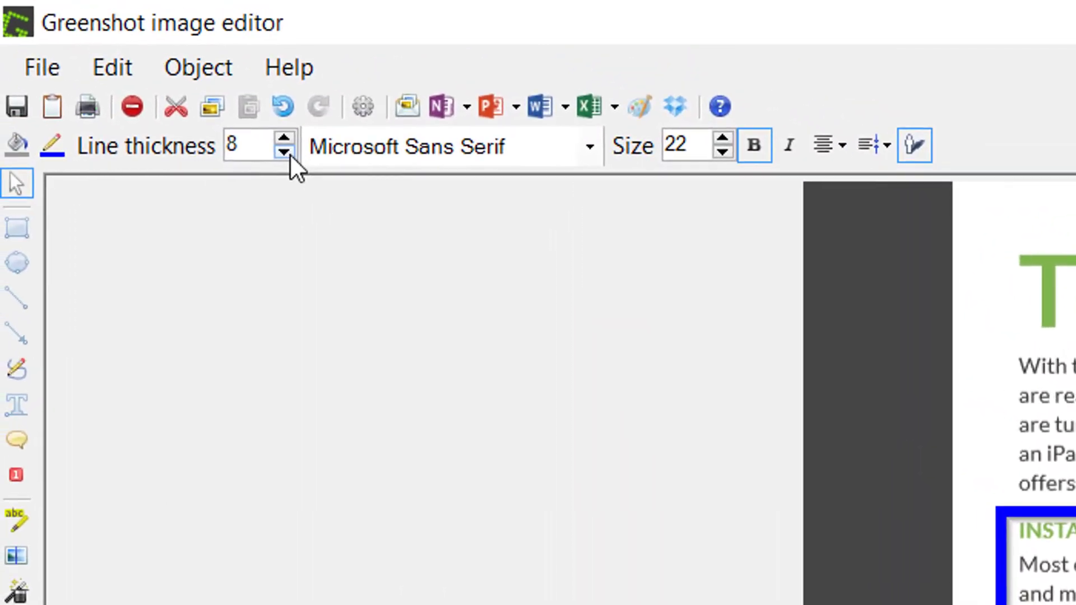
Style the callout with a thickness-6 red border and bold size-37 text.
{"action": "left_click", "coordinate": [287, 153]}
{"action": "left_click", "coordinate": [287, 139]}
{"action": "left_click", "coordinate": [51, 138]}
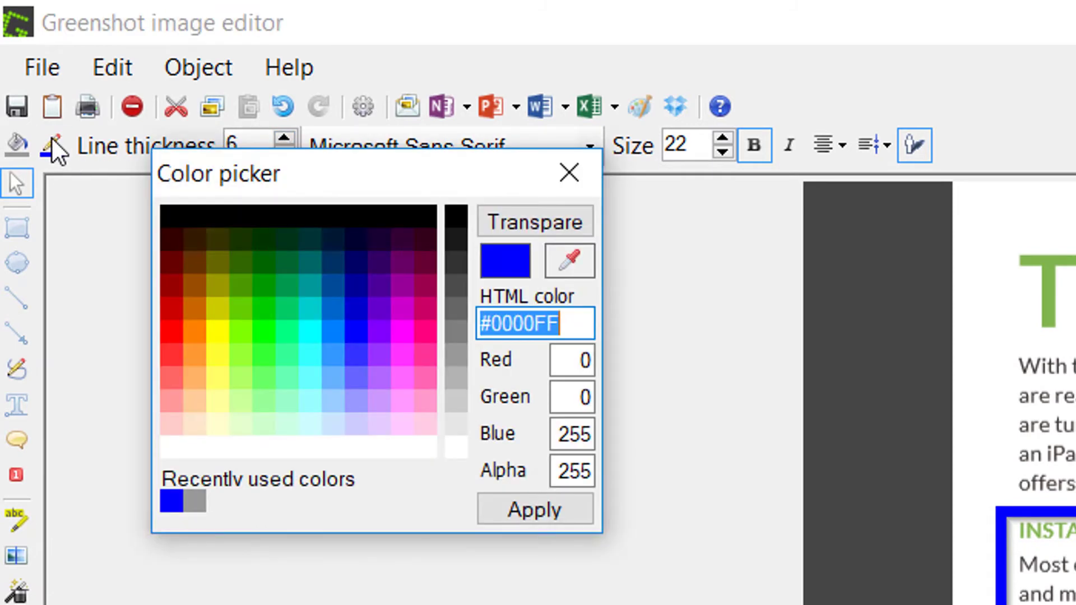
{"action": "left_click", "coordinate": [170, 339]}
{"action": "left_click", "coordinate": [505, 514]}
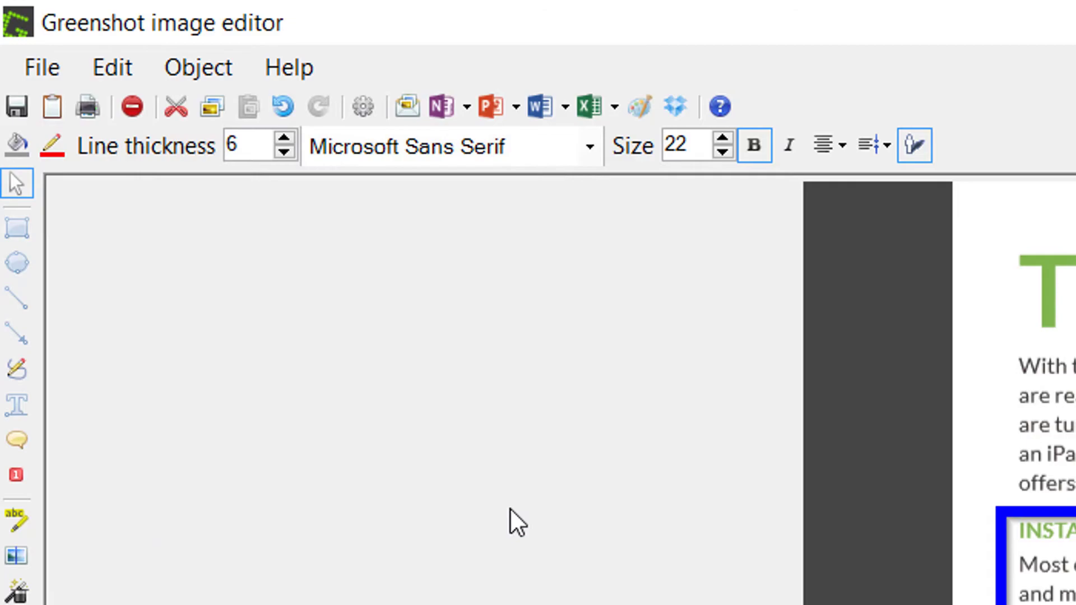
{"action": "left_click", "coordinate": [724, 139]}
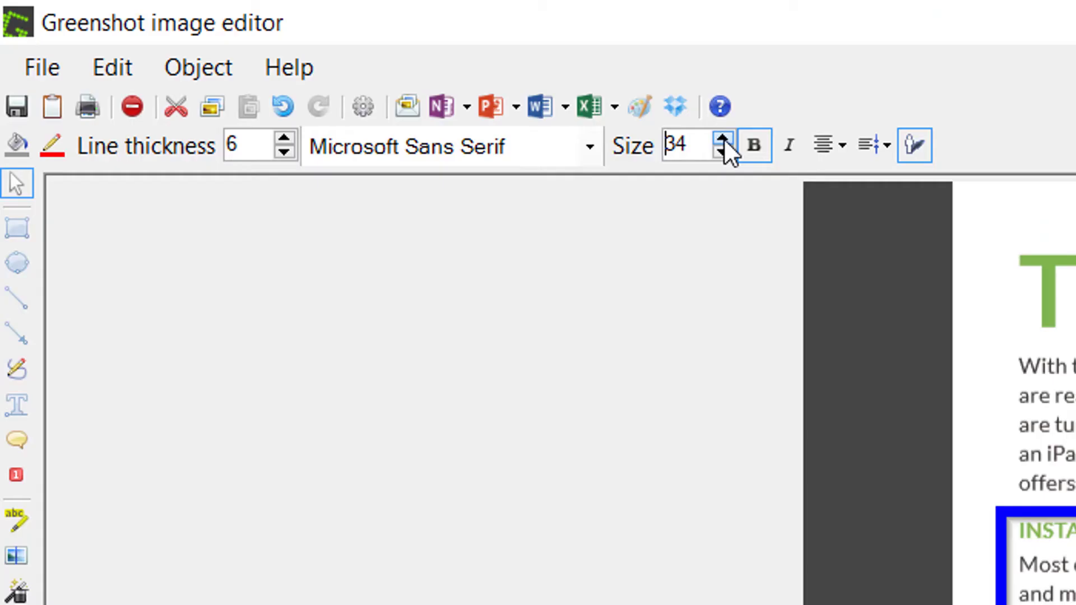
{"action": "left_click", "coordinate": [724, 138]}
{"action": "left_click", "coordinate": [755, 145]}
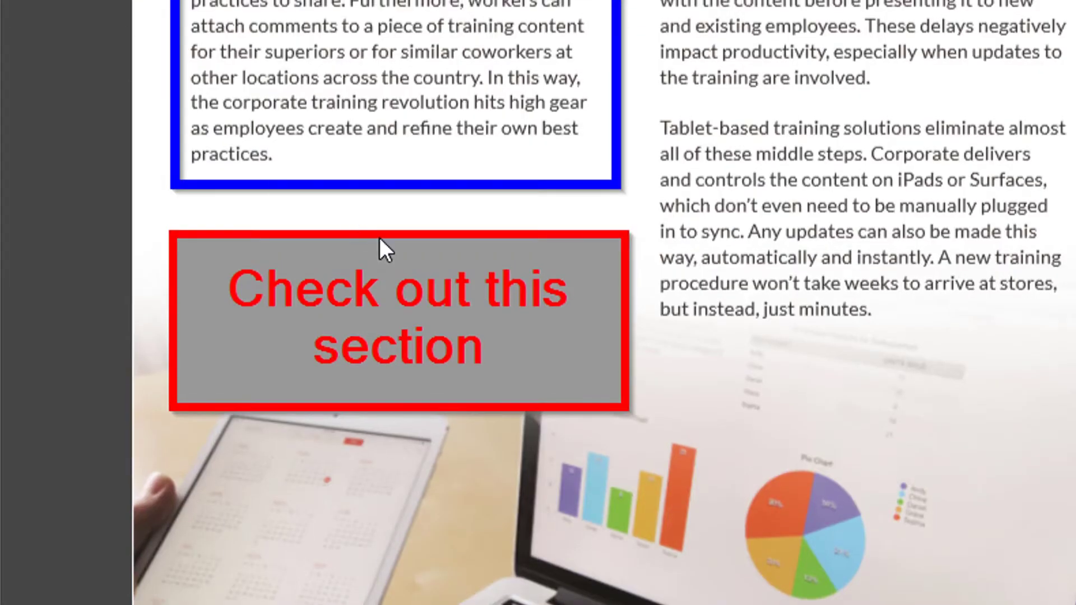
Draw a red arrow from the callout to the blue rectangle and highlight three lines yellow.
{"action": "left_click", "coordinate": [379, 238]}
{"action": "left_click", "coordinate": [24, 226]}
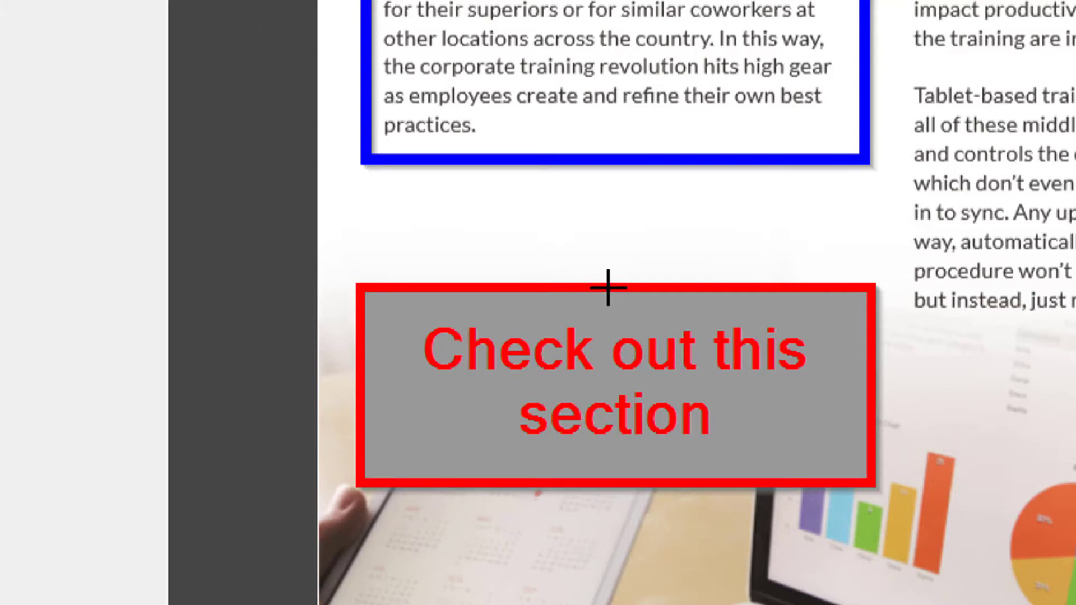
{"action": "left_click_drag", "start_coordinate": [608, 286], "coordinate": [599, 127]}
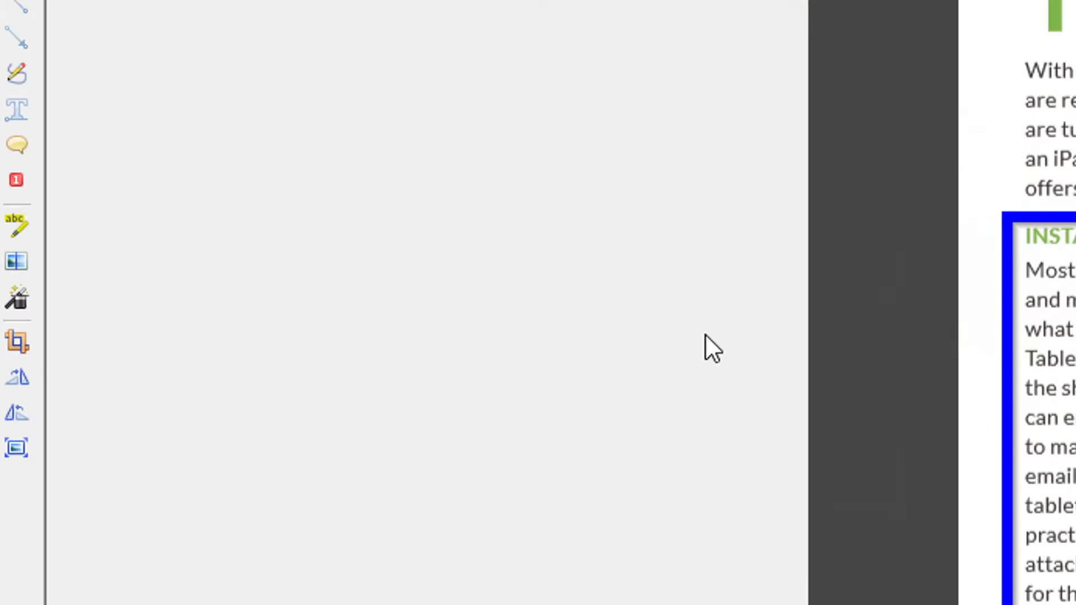
{"action": "left_click", "coordinate": [18, 226]}
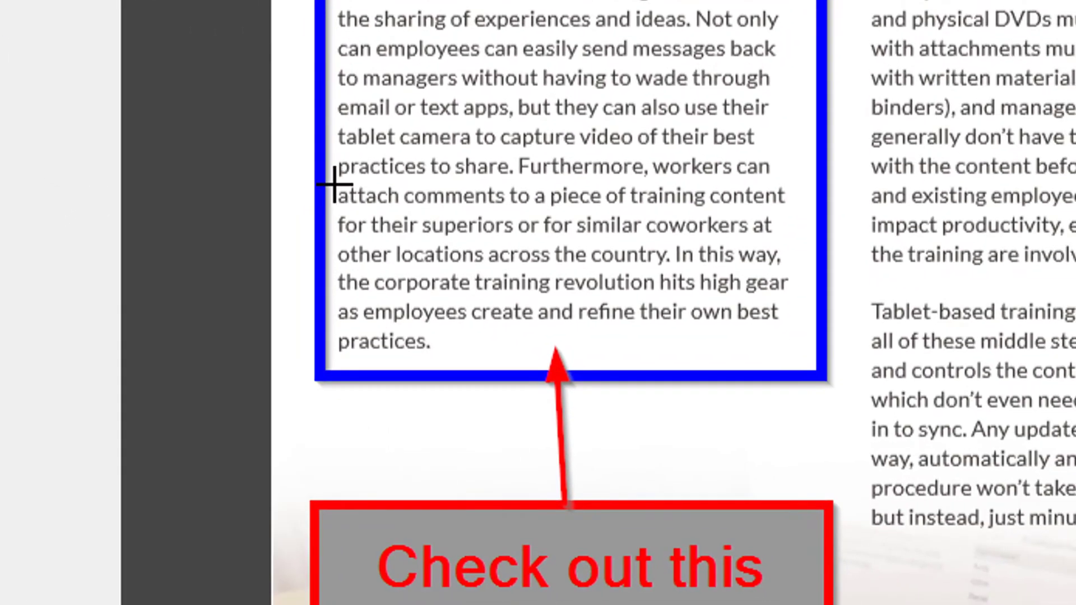
{"action": "left_click_drag", "start_coordinate": [335, 183], "coordinate": [792, 267]}
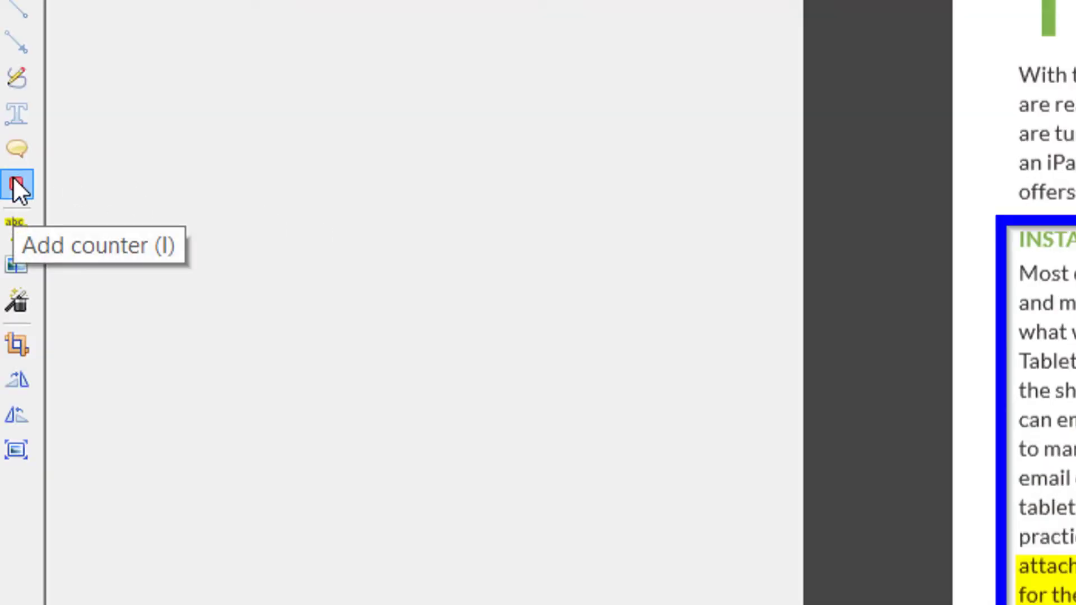
Place numbered counters 1, 2 and 3 at the rectangle corner, second heading and lower-right paragraph.
{"action": "left_click", "coordinate": [15, 184]}
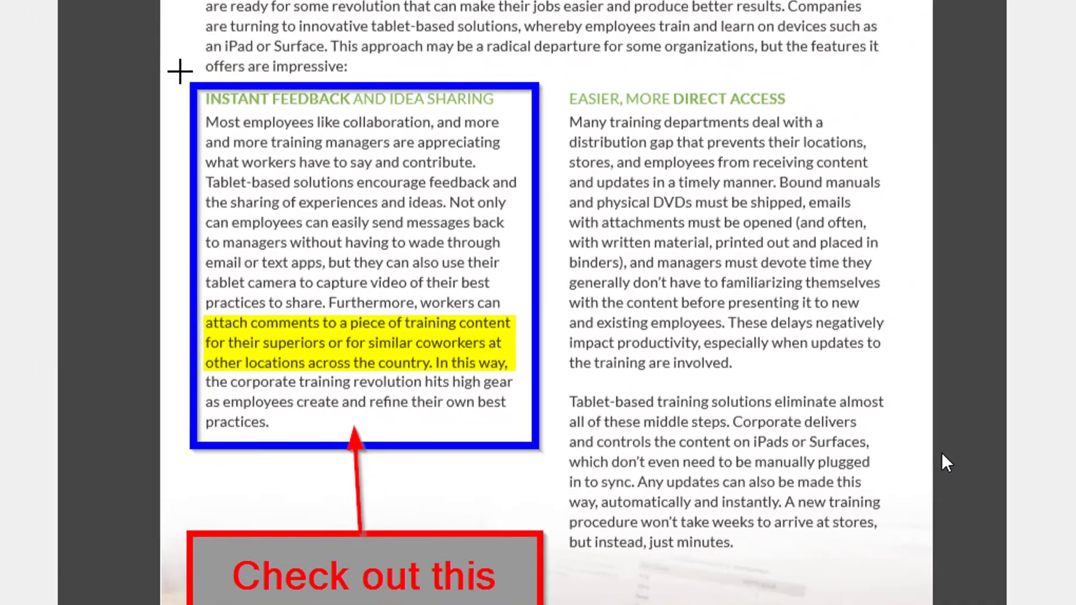
{"action": "left_click", "coordinate": [135, 64]}
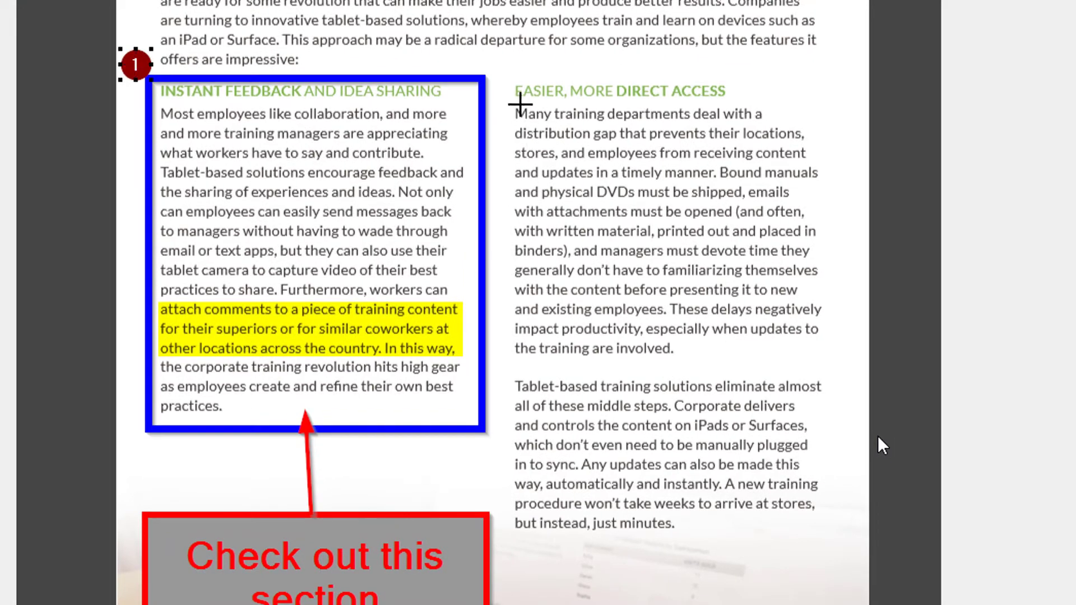
{"action": "left_click", "coordinate": [510, 84]}
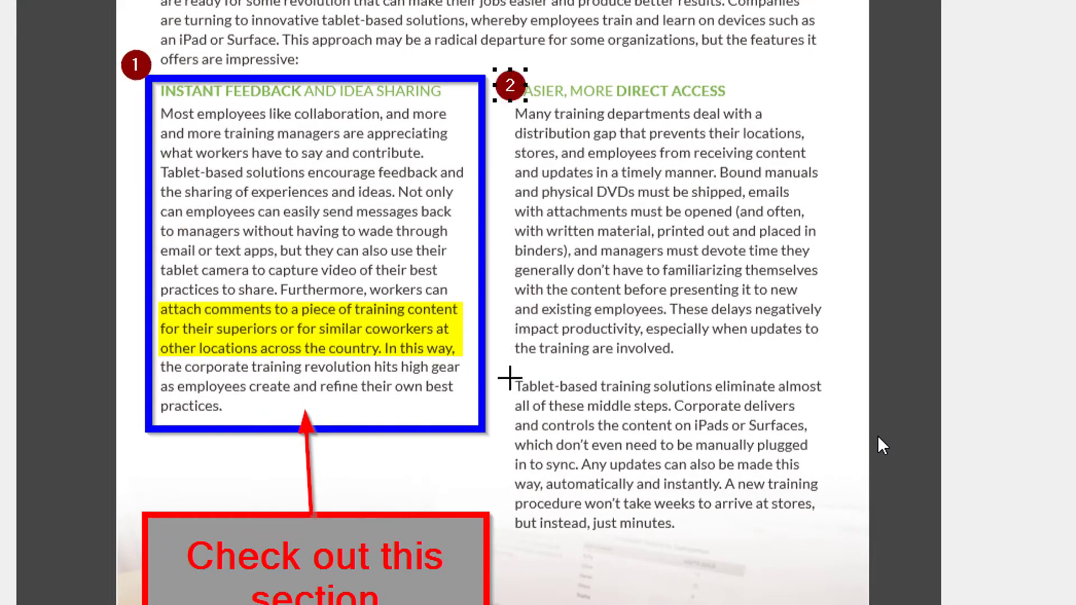
{"action": "left_click", "coordinate": [510, 378]}
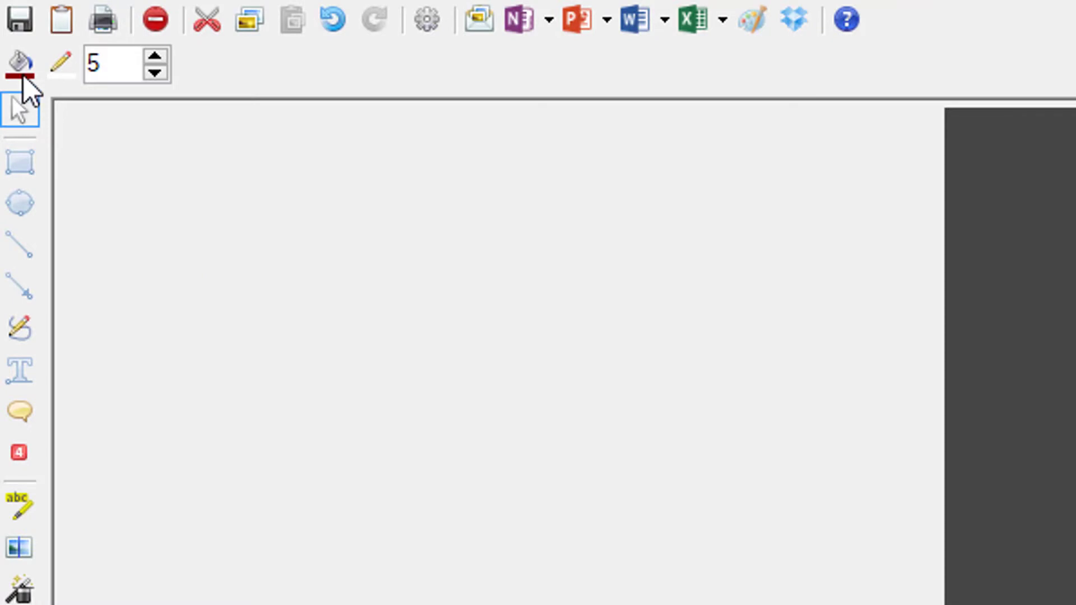
Set the counter fill colour to red and view the exported capture on a PowerPoint slide.
{"action": "left_click", "coordinate": [22, 64]}
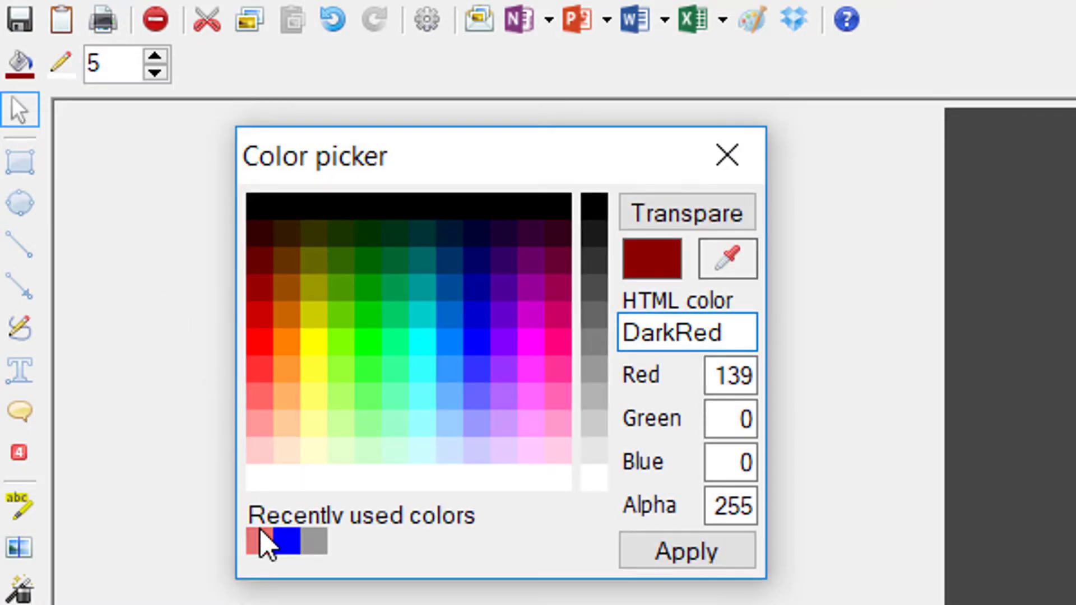
{"action": "left_click", "coordinate": [264, 542]}
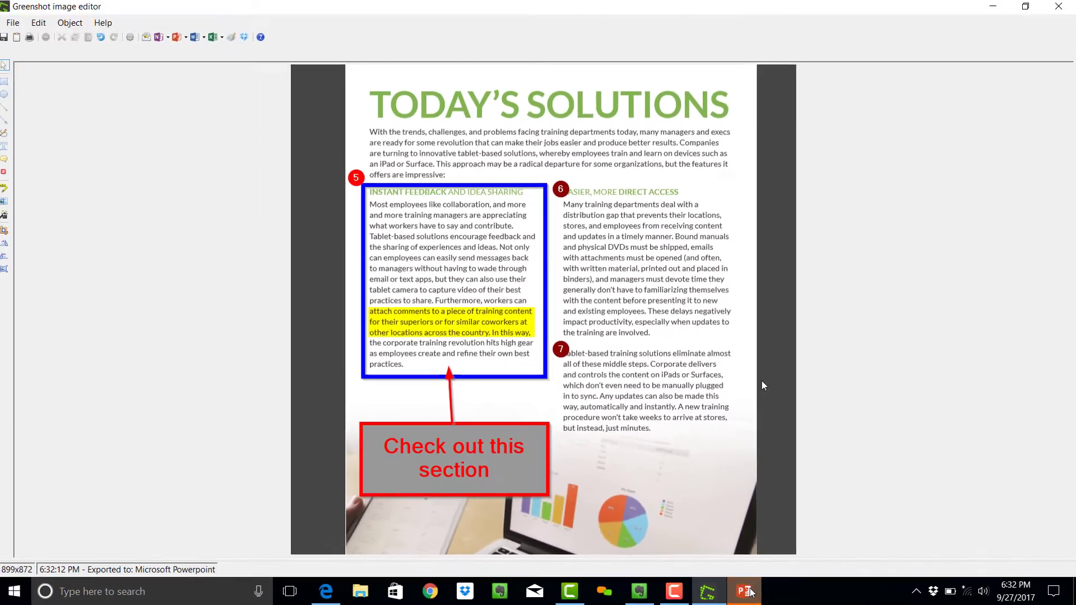
{"action": "left_click", "coordinate": [747, 592]}
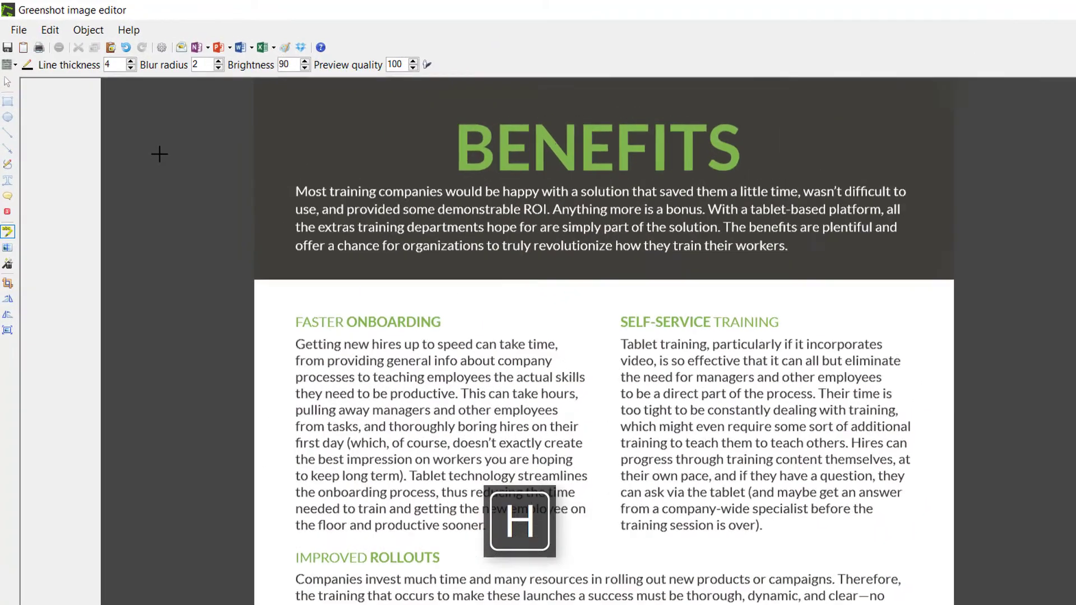
Spotlight the Faster Onboarding section with Highlight area, dimming the surroundings to Brightness 75.
{"action": "left_click", "coordinate": [15, 65]}
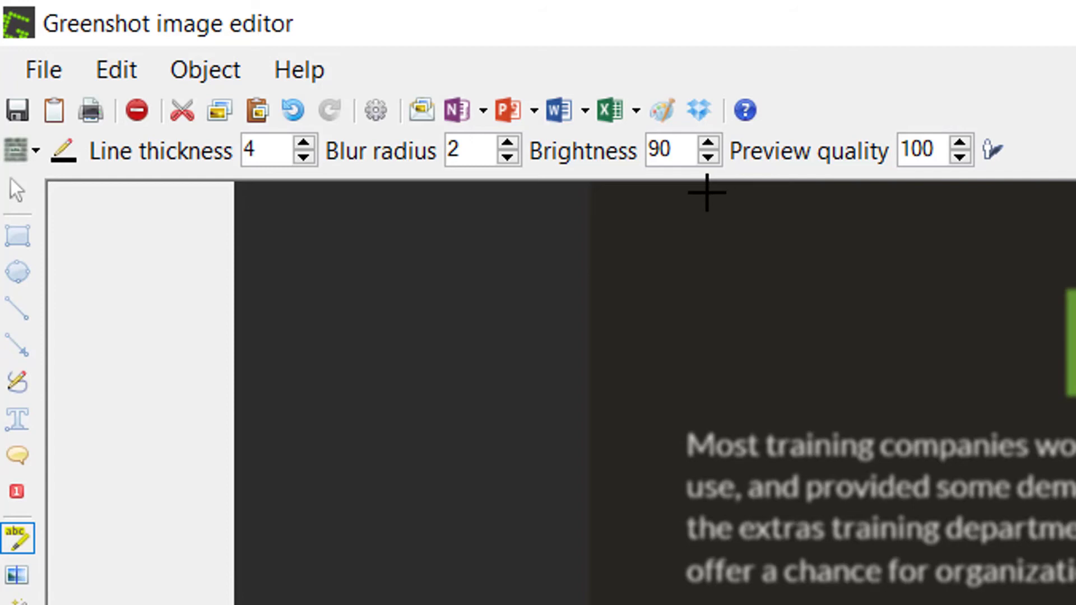
{"action": "left_click", "coordinate": [709, 158]}
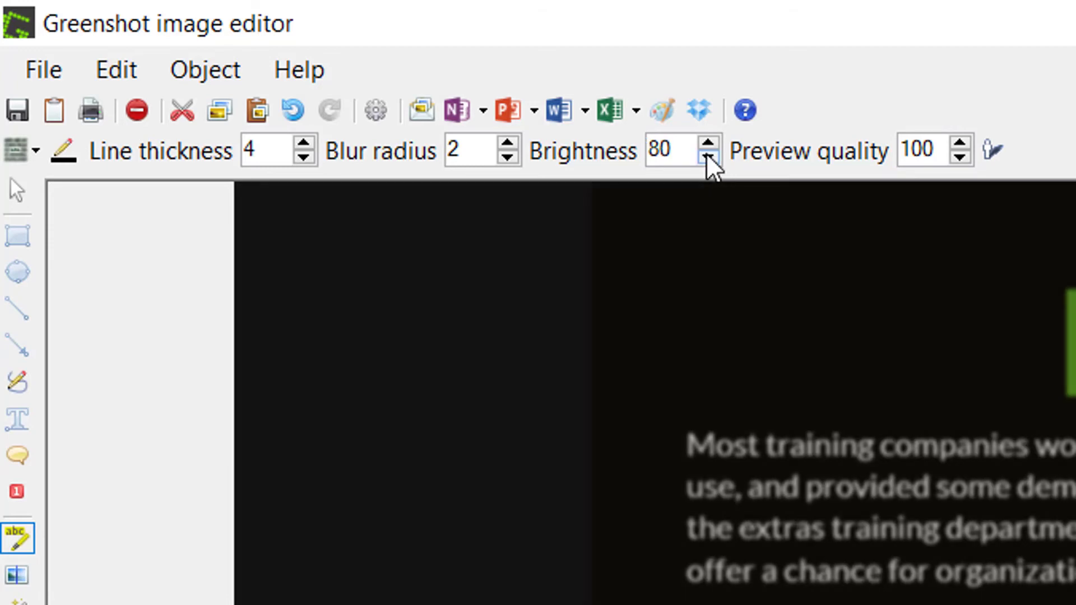
{"action": "left_click", "coordinate": [709, 157]}
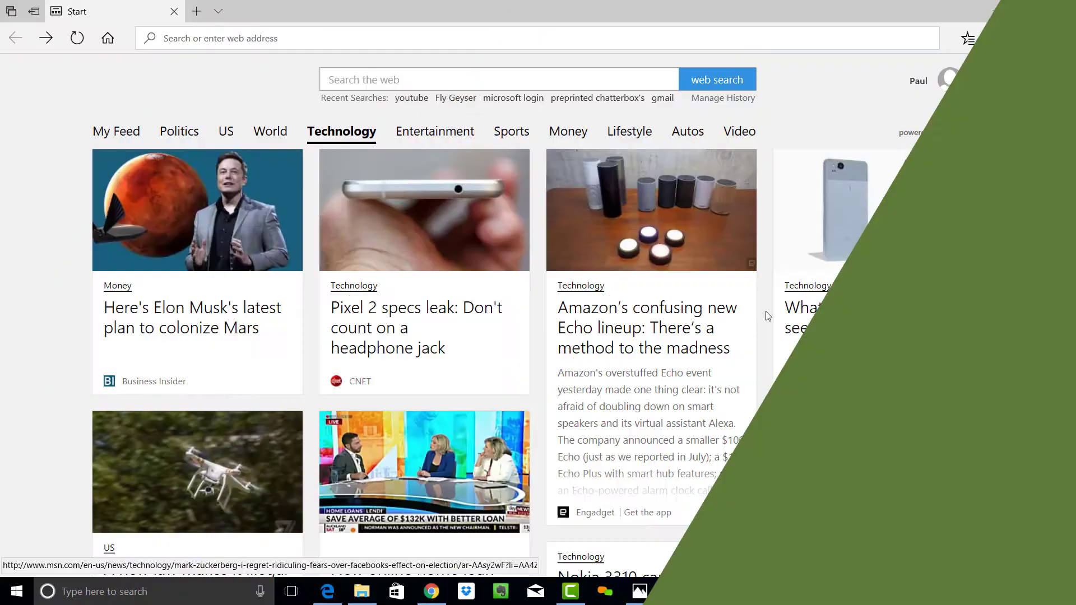
Trigger an IE capture with Ctrl+Shift+Print Screen and check the Capture settings.
{"action": "key", "text": "ctrl+shift+Print"}
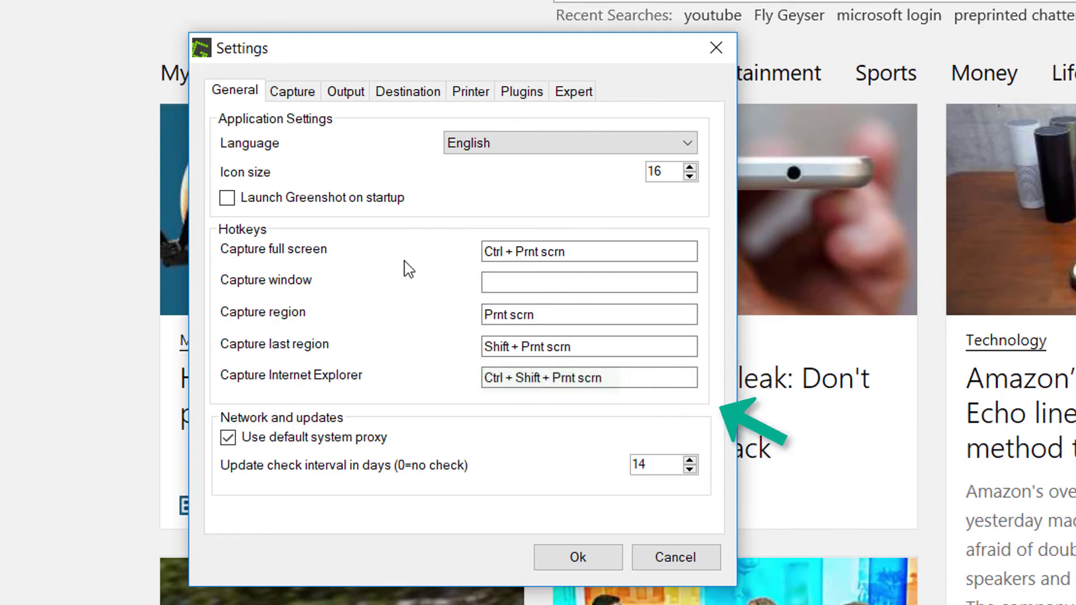
{"action": "left_click", "coordinate": [301, 90]}
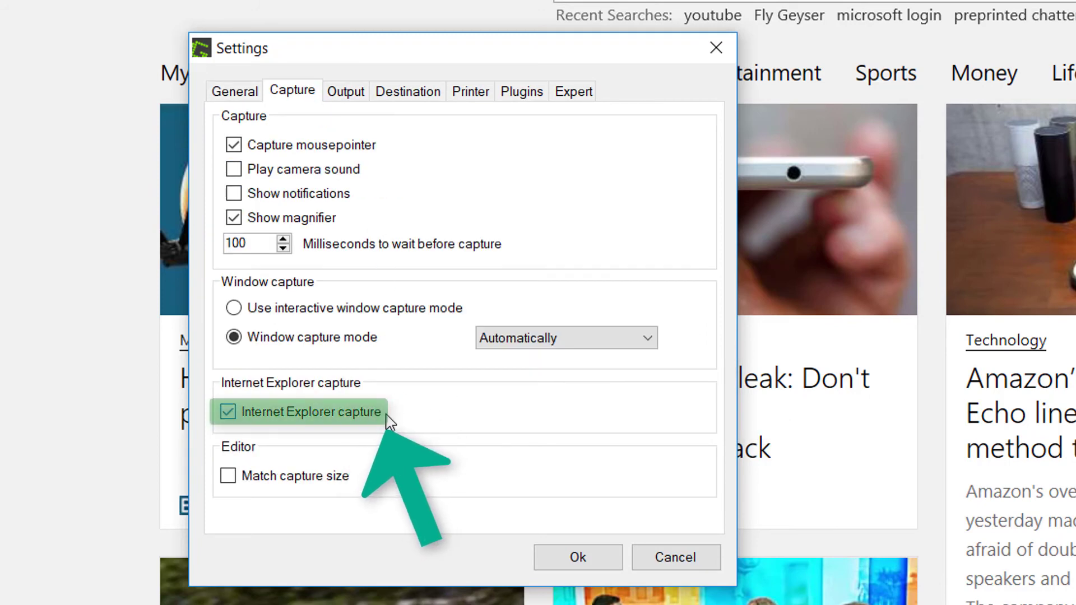